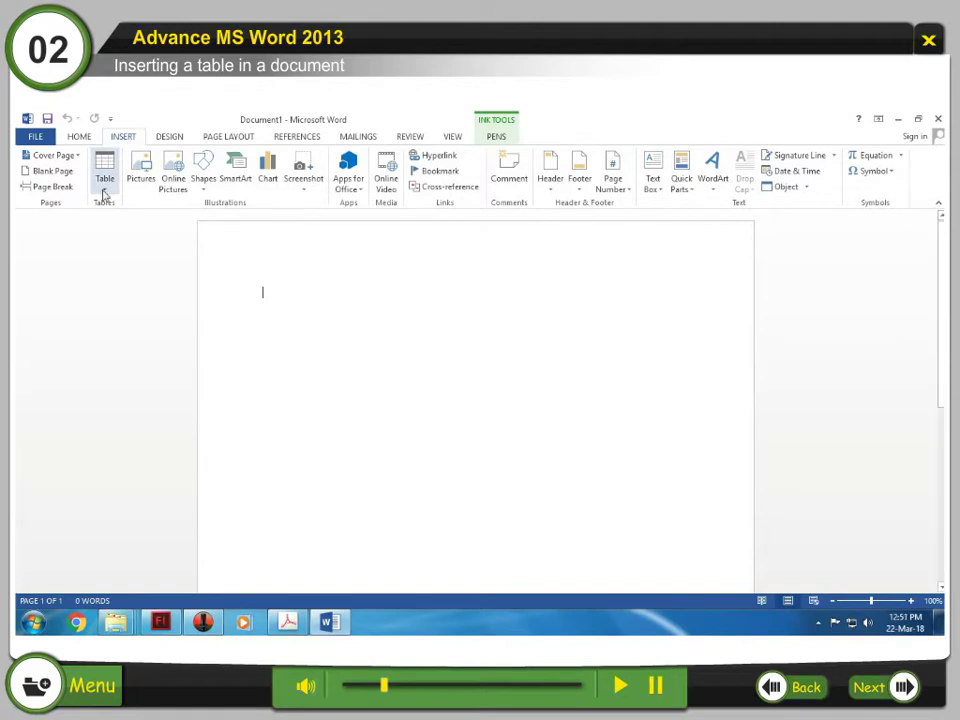
Insert a table with three columns and two rows into the blank document
left_click(99, 190)
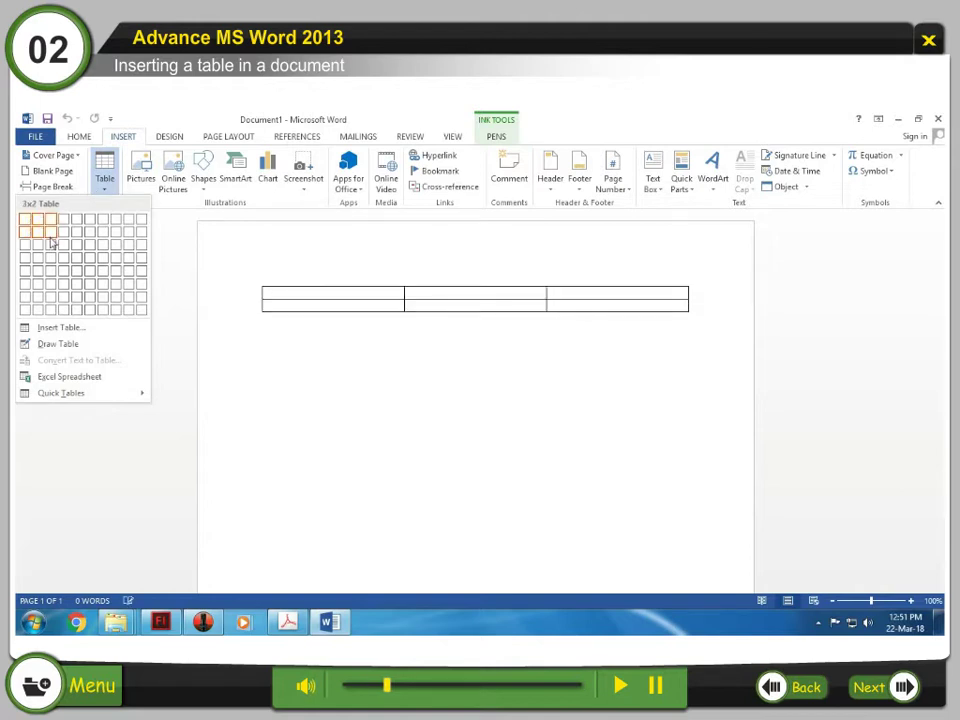
left_click(51, 240)
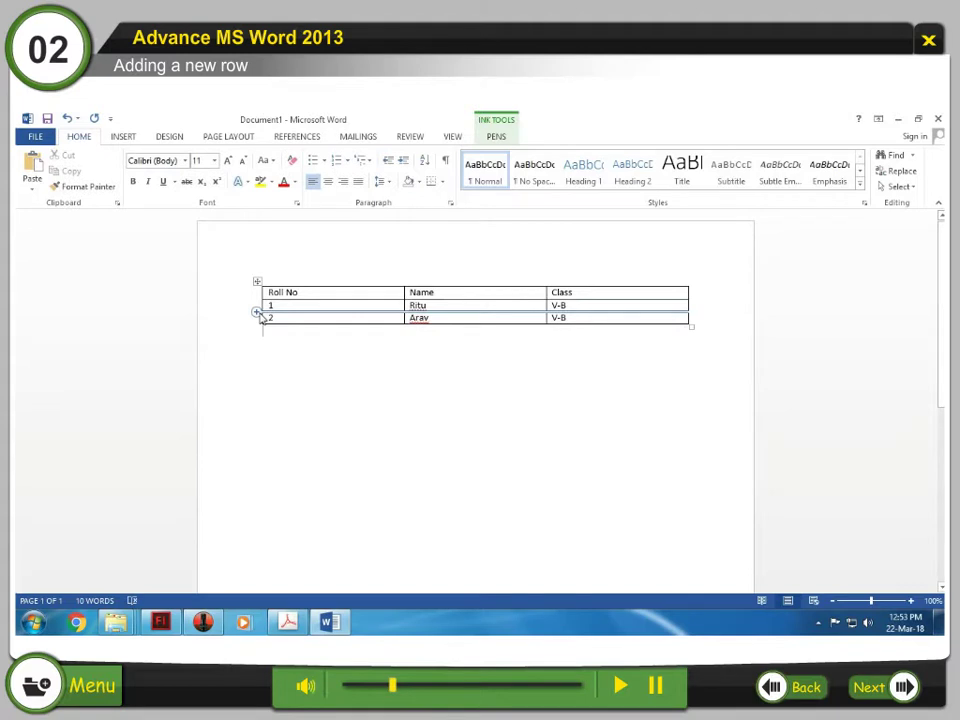
Add an empty row between roll numbers 1 and 2, and an empty column between Name and Class
left_click(257, 312)
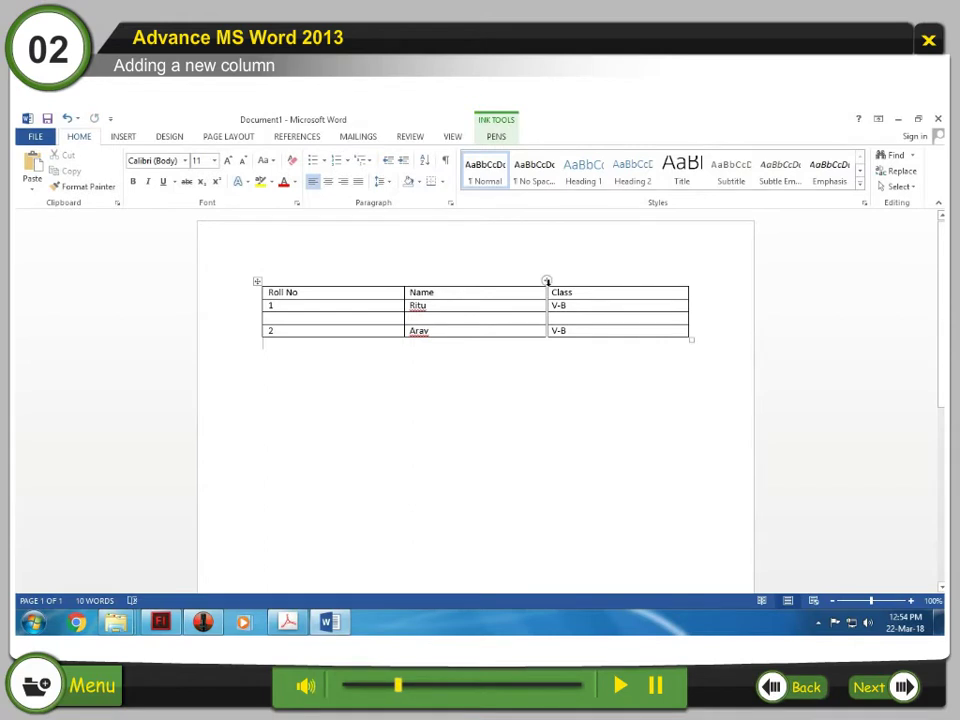
left_click(547, 281)
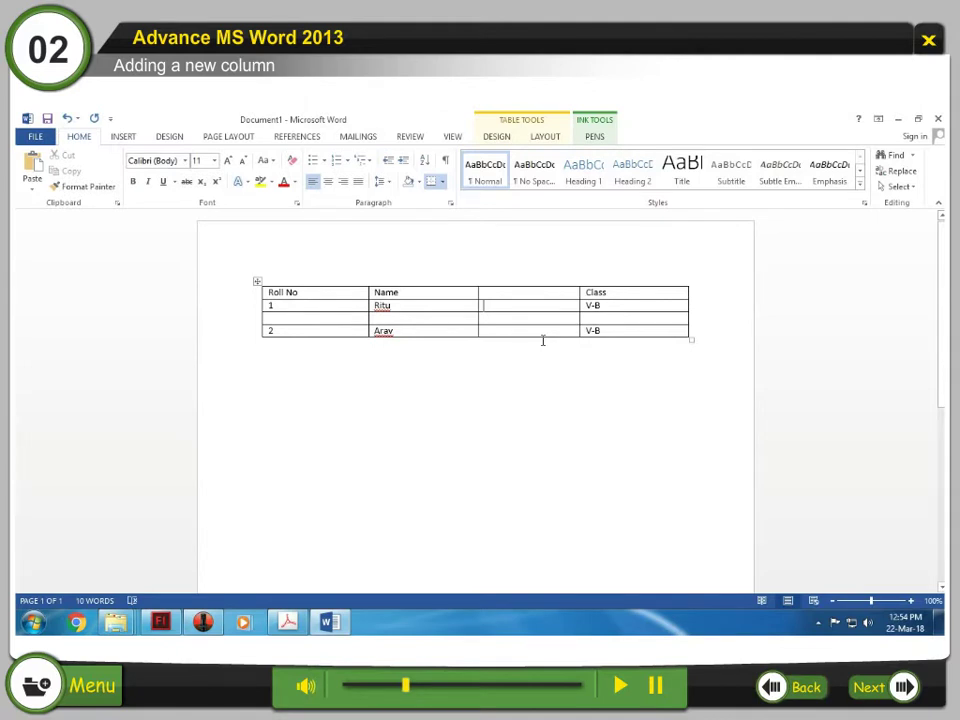
Insert an empty column immediately to the right of the Roll No column
right_click(268, 318)
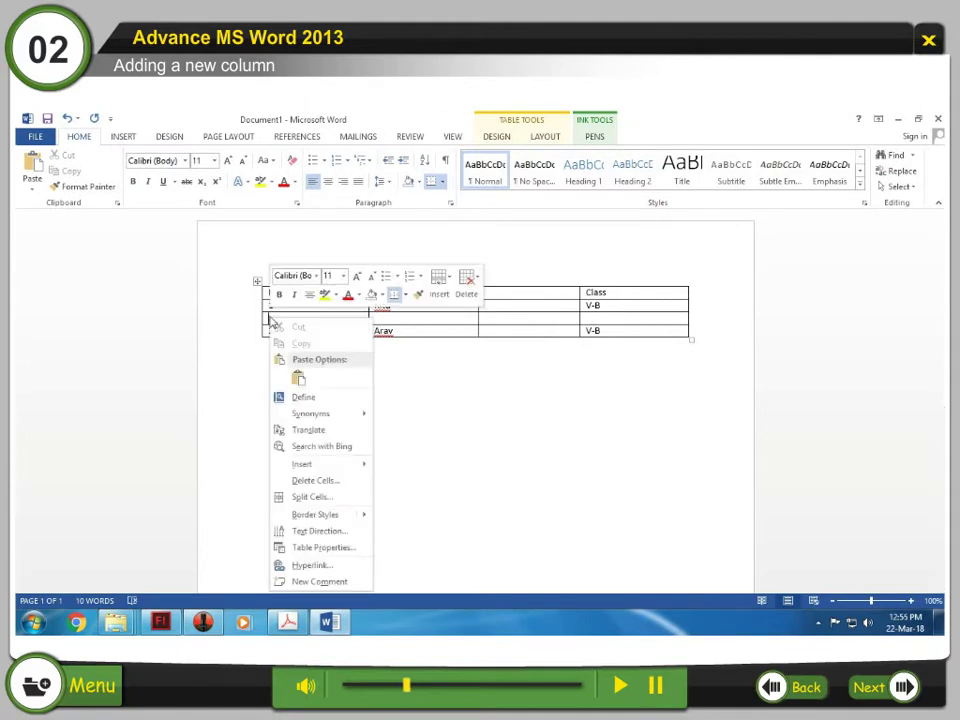
mouse_move(330, 465)
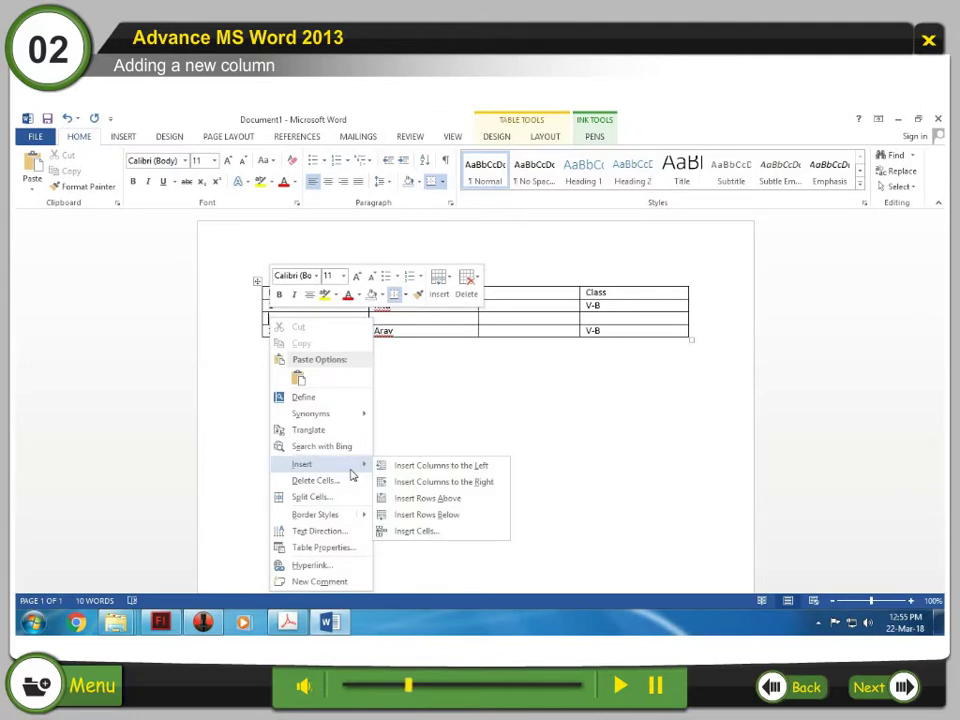
left_click(437, 490)
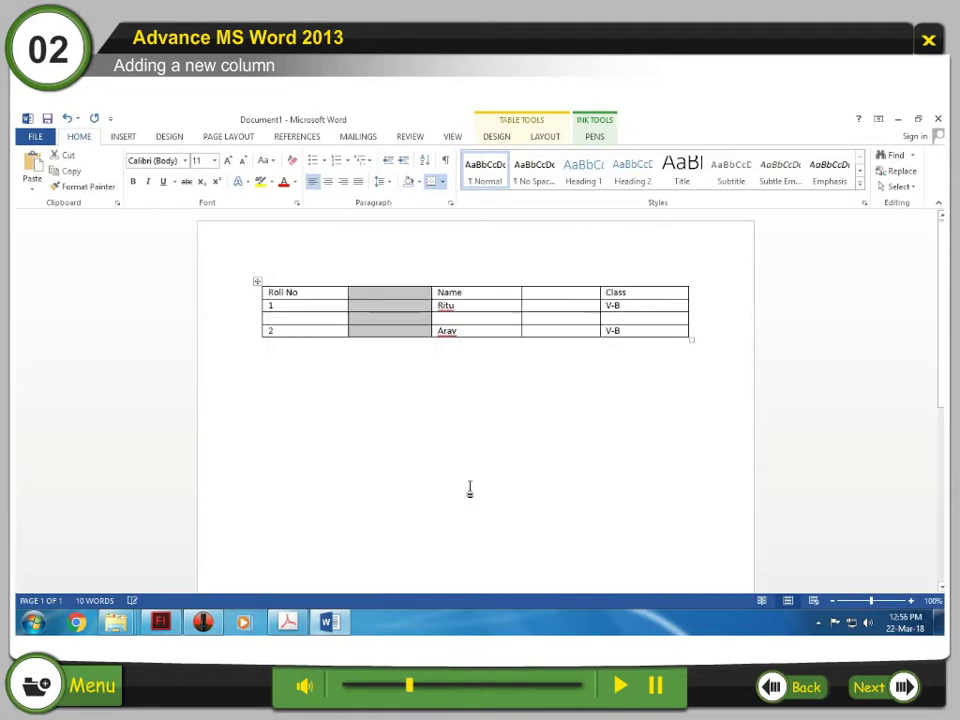
left_click(408, 432)
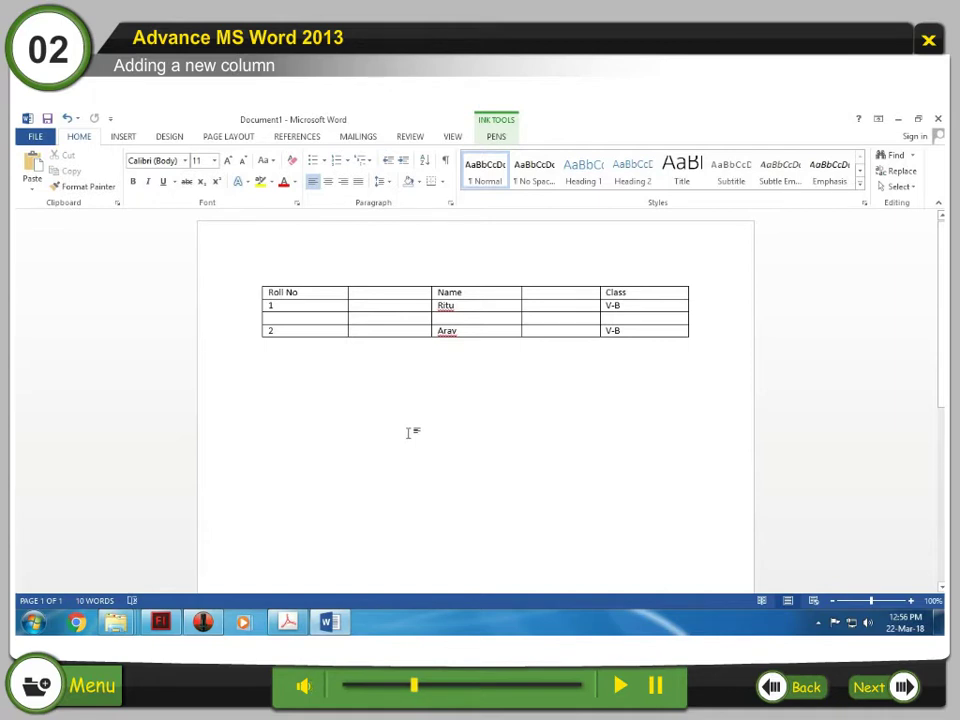
Insert an empty row directly below the table's header row
left_click(403, 296)
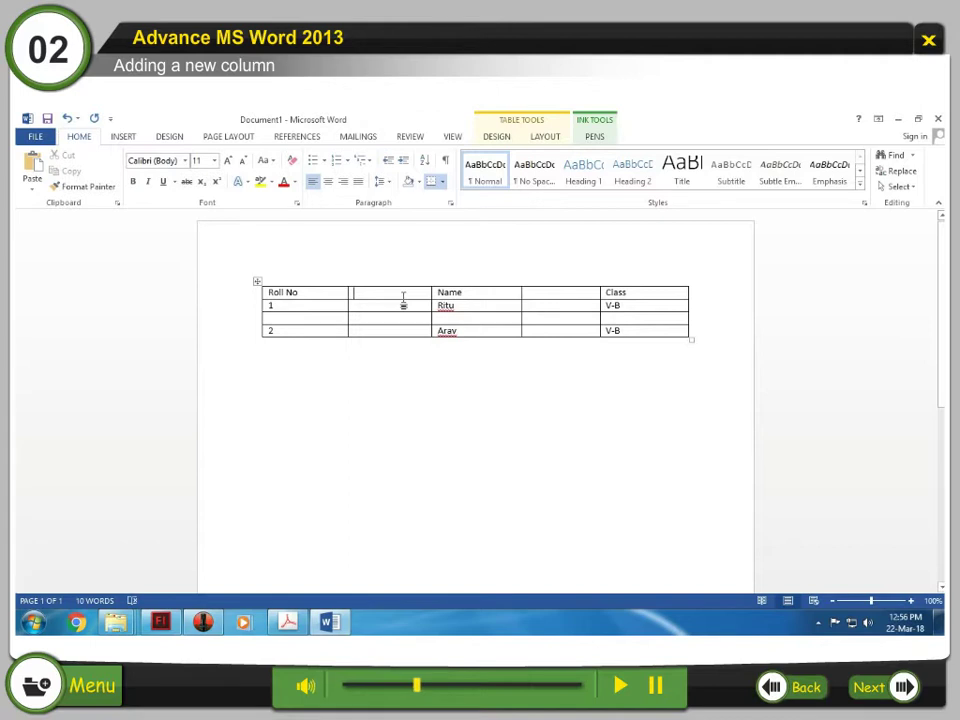
left_click(545, 138)
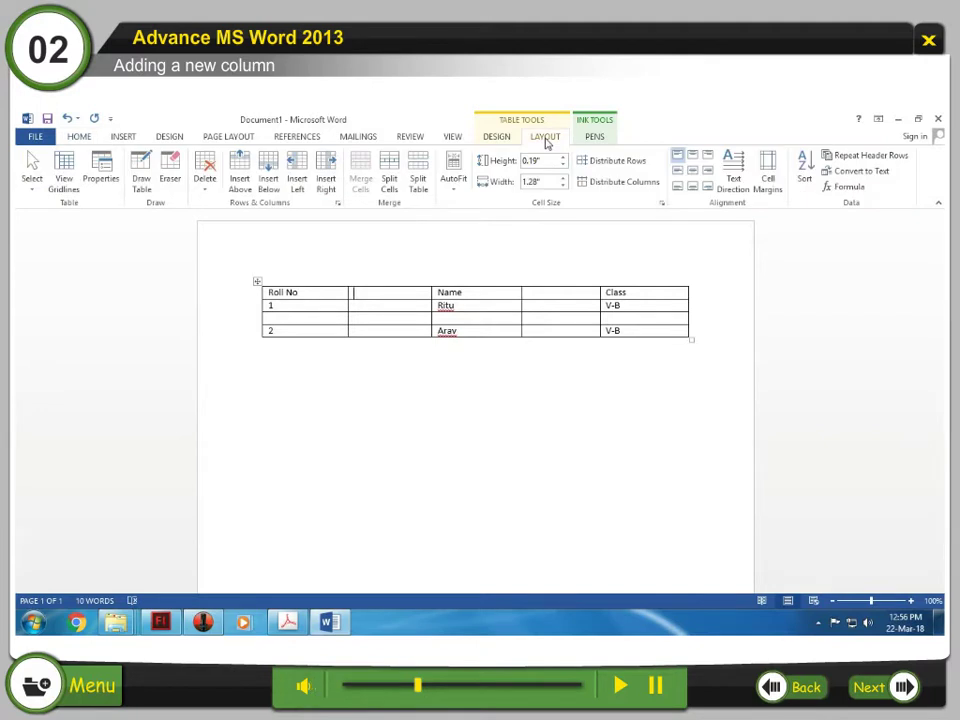
left_click(268, 182)
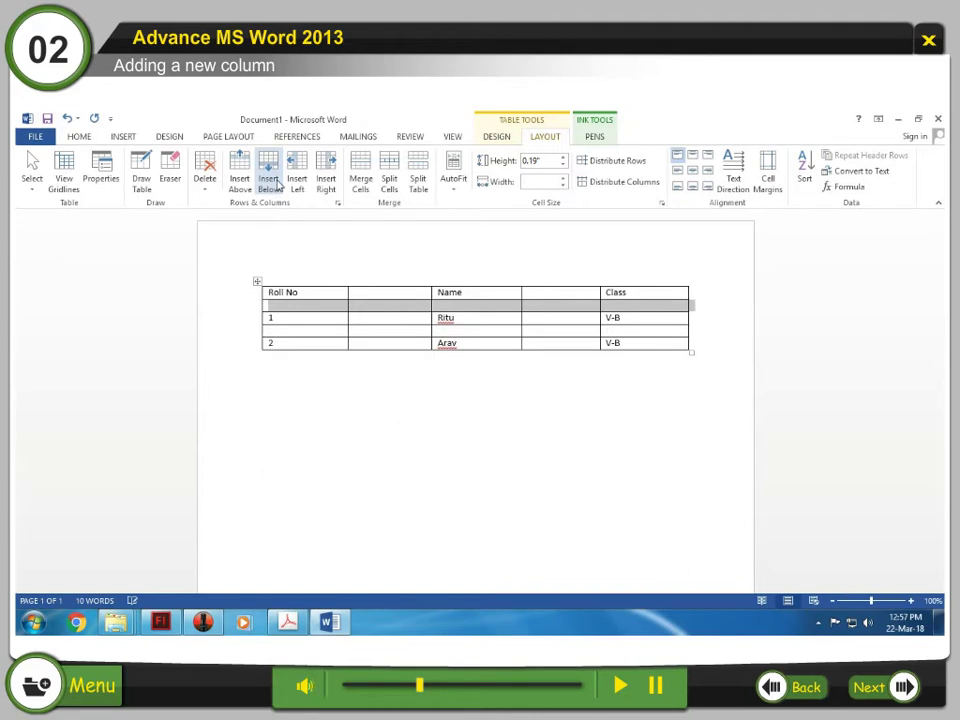
left_click(368, 302)
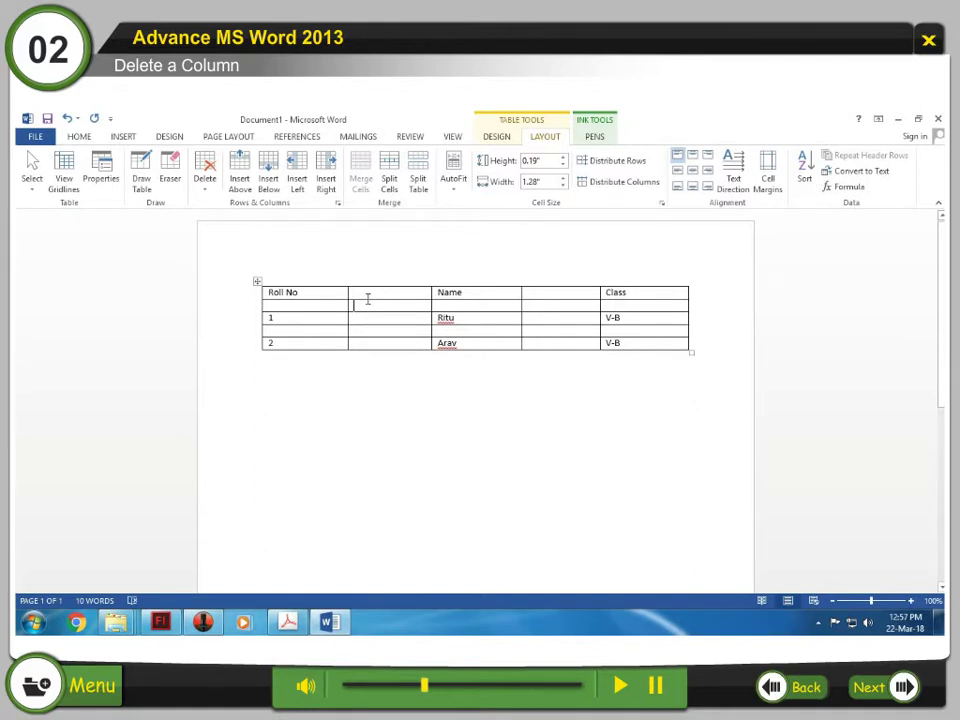
Delete the Class column from the table
left_click(648, 278)
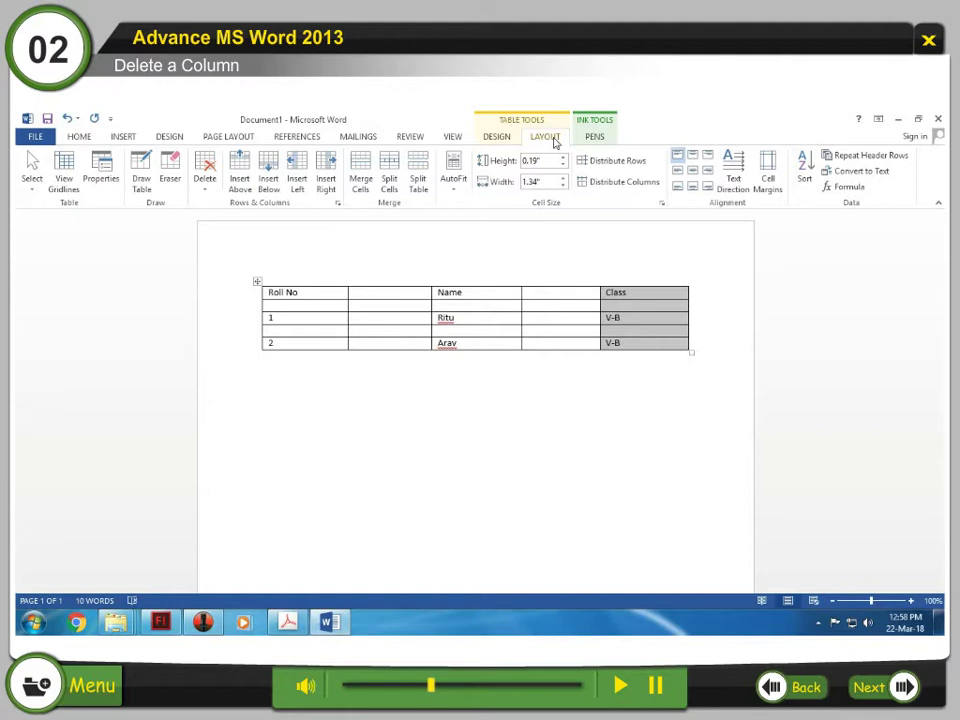
left_click(207, 188)
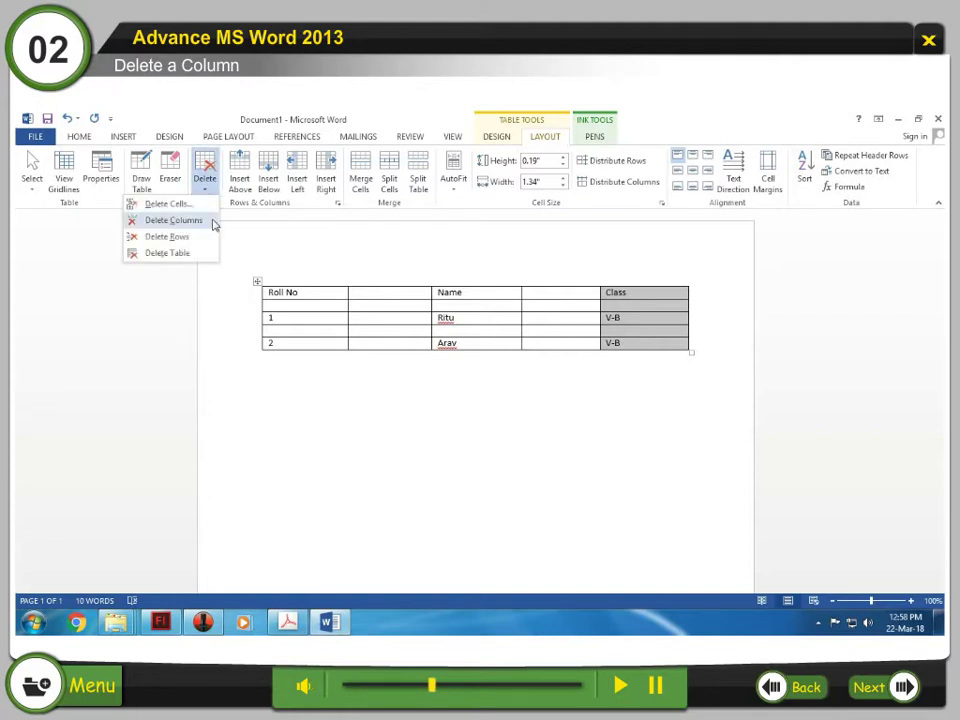
left_click(212, 224)
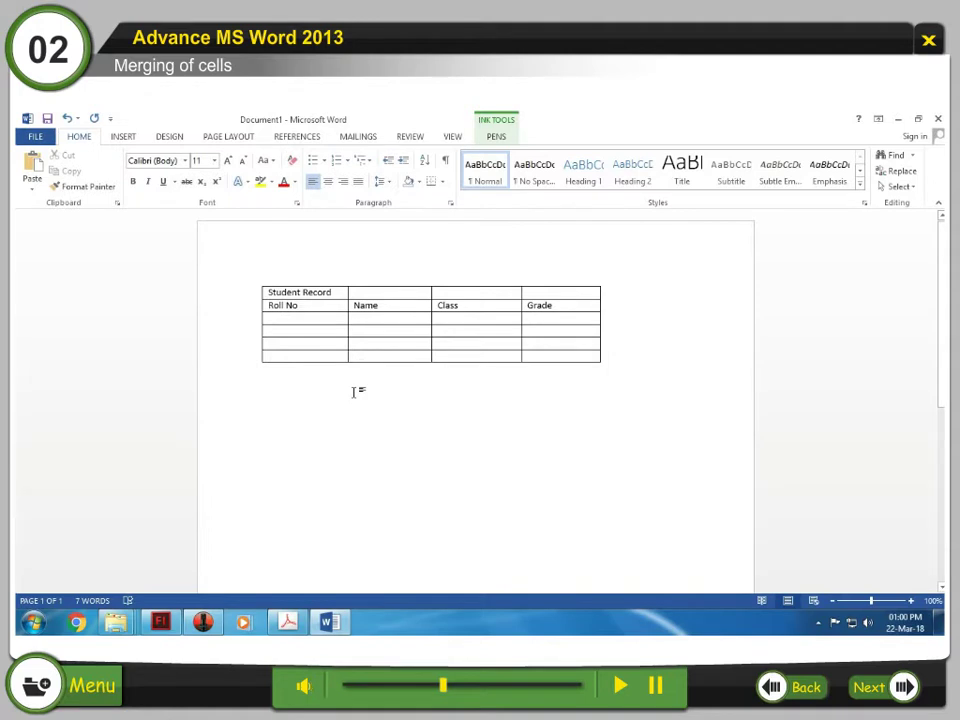
Merge all four cells of the Student Record row into a single cell
left_click_drag(262, 291, 596, 297)
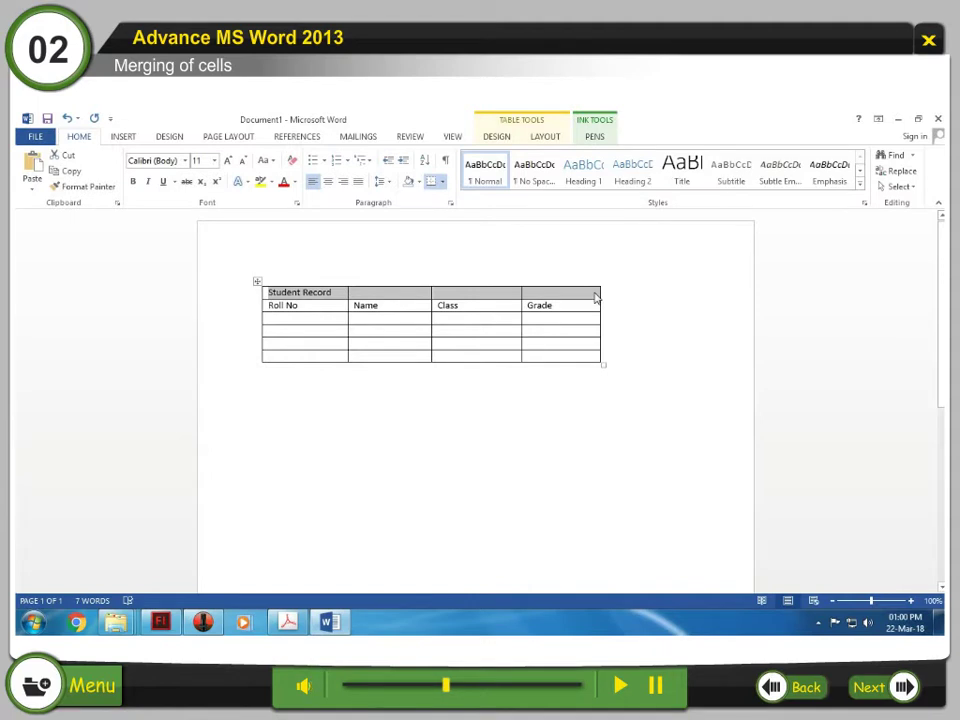
left_click(547, 138)
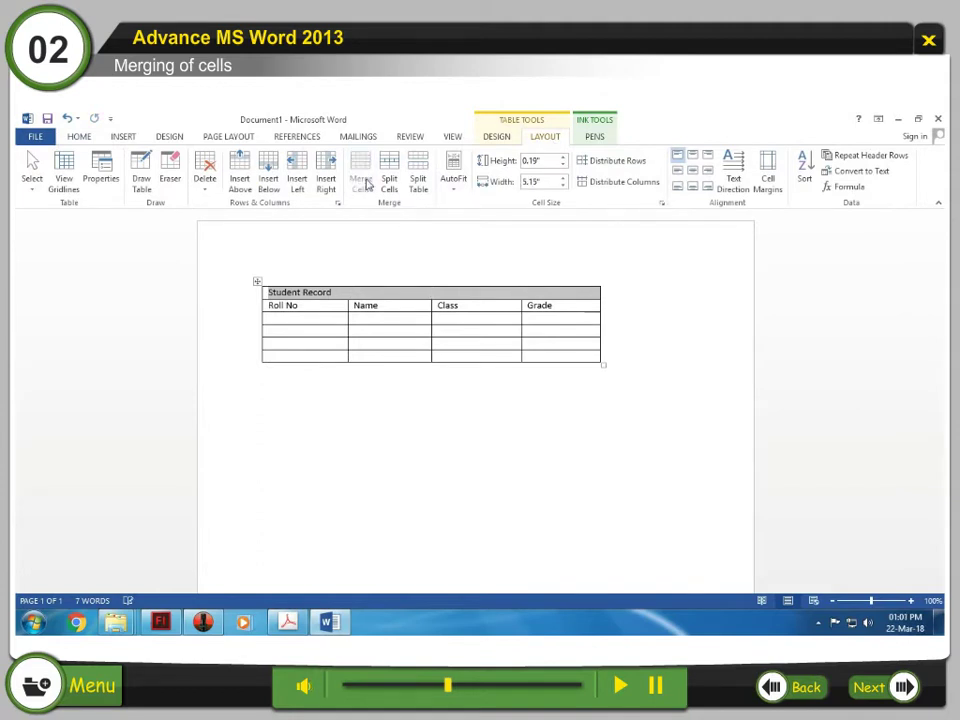
left_click(363, 178)
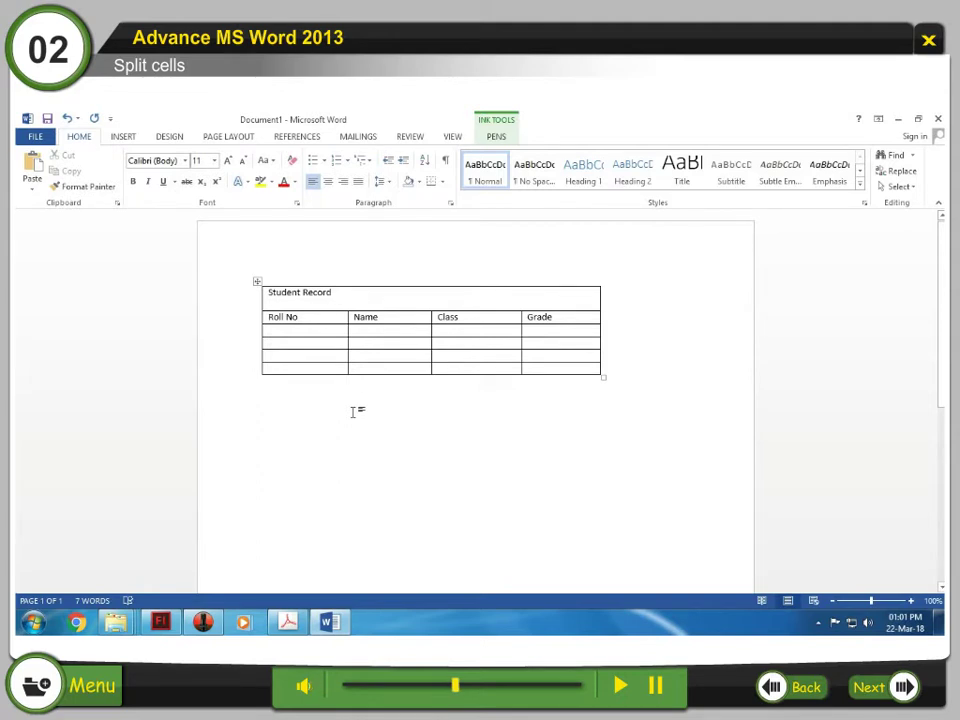
Split the Name column's cells into 2 columns and 5 rows, merging the cells before the split
left_click_drag(381, 317, 388, 364)
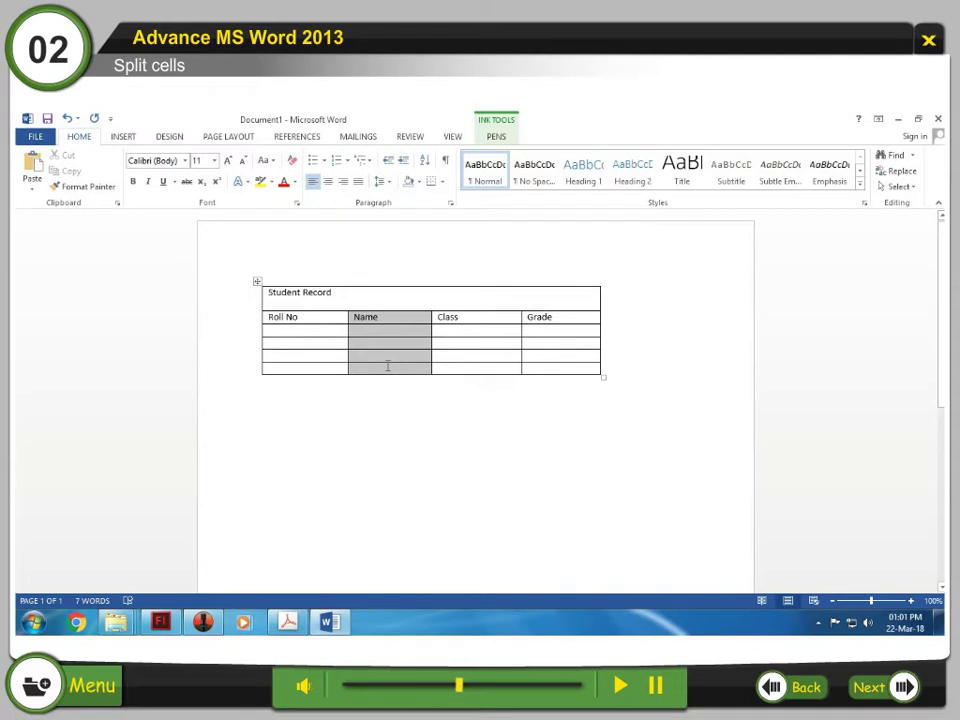
left_click(546, 137)
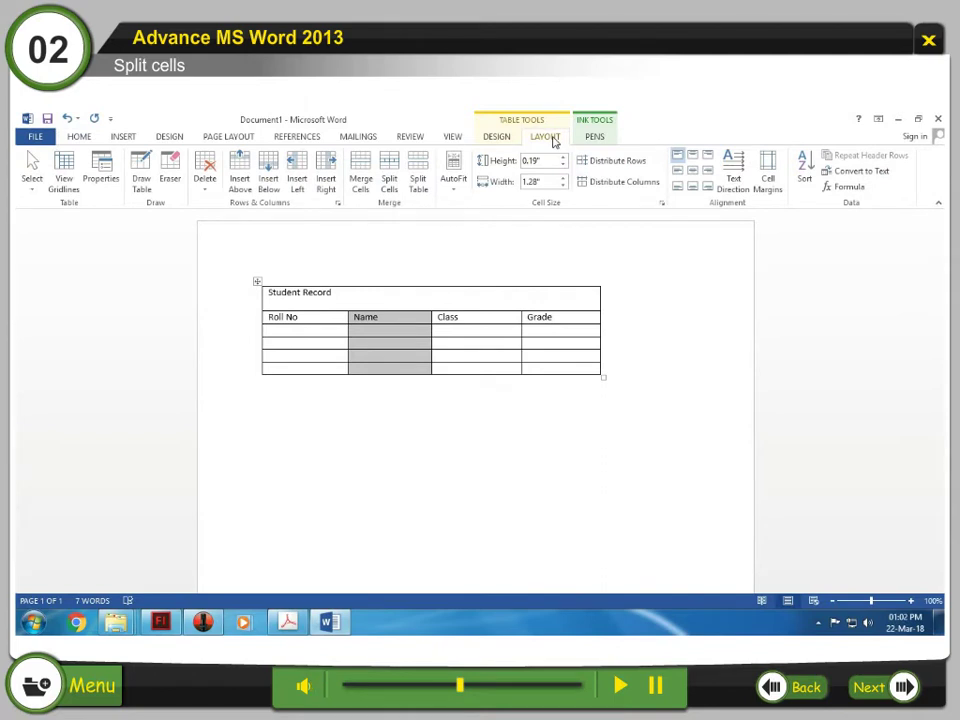
left_click(392, 187)
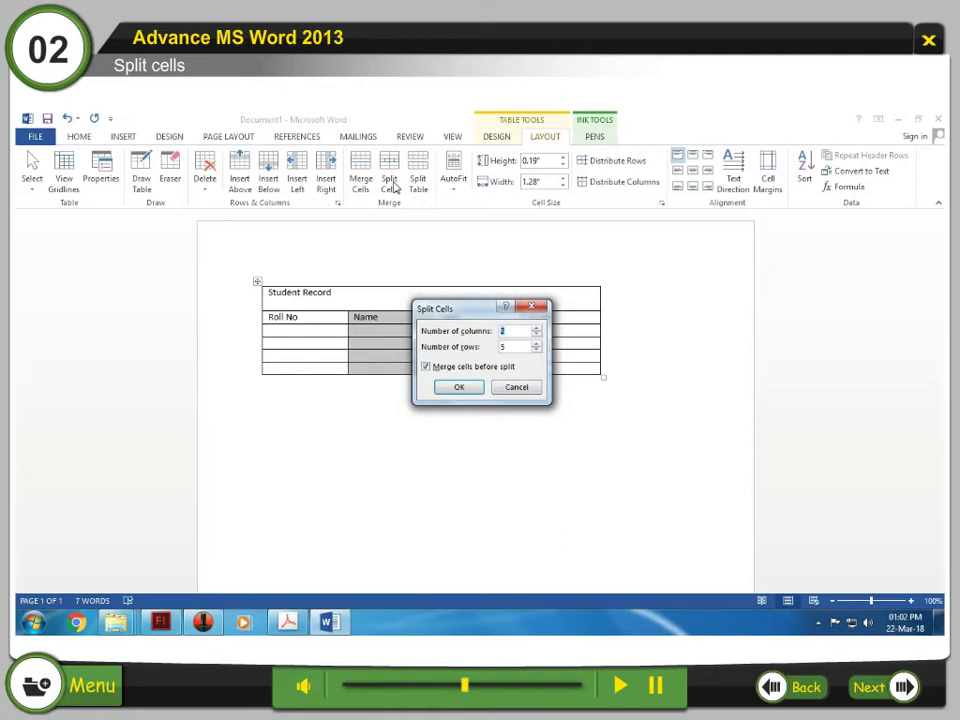
key("Tab")
left_click(459, 388)
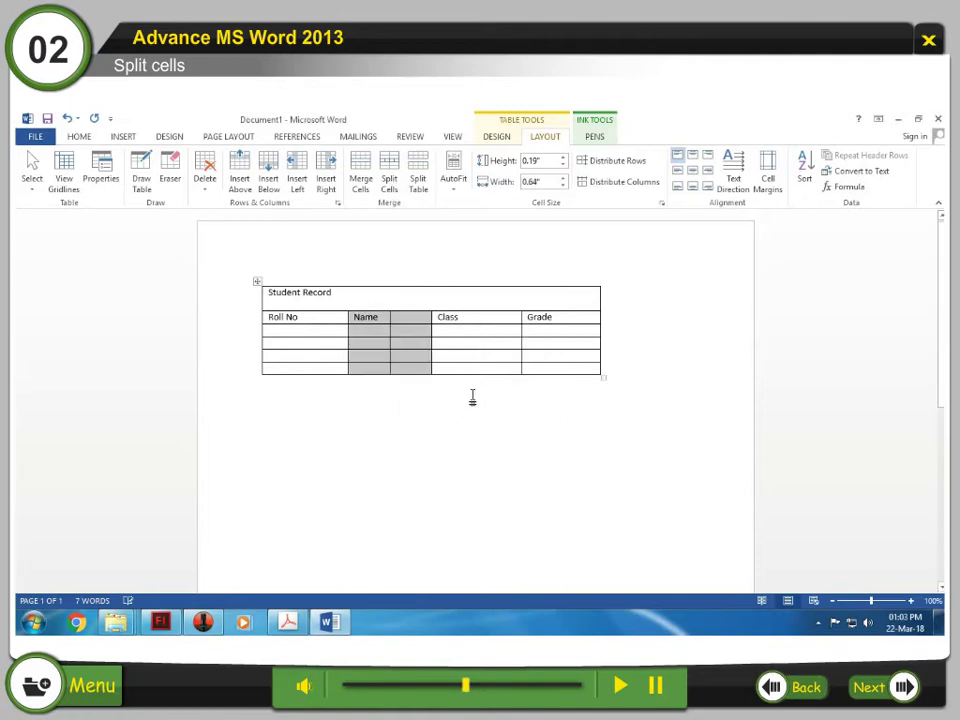
left_click(448, 334)
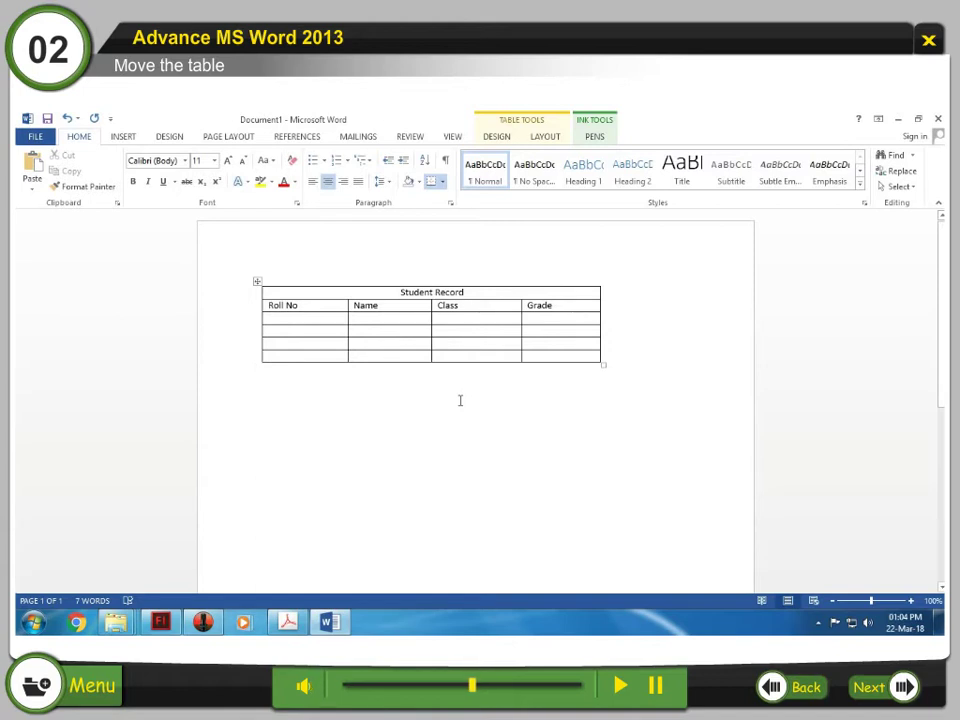
Move the Student Record table further down and right on the page, and enlarge it from its lower-right corner
left_click(460, 400)
left_click_drag(258, 281, 302, 315)
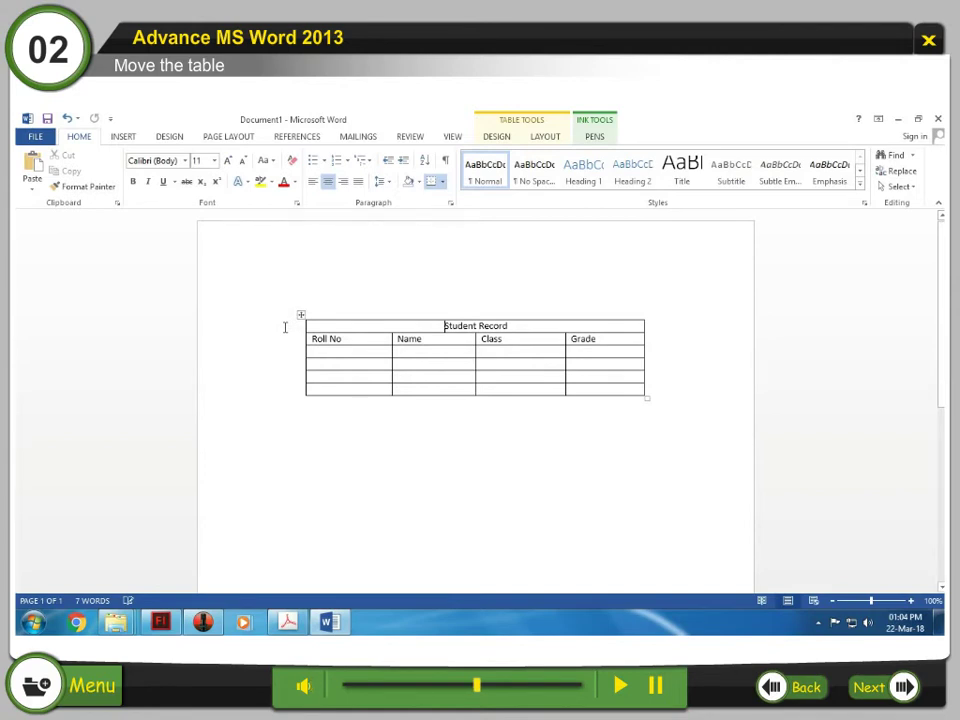
left_click(646, 399)
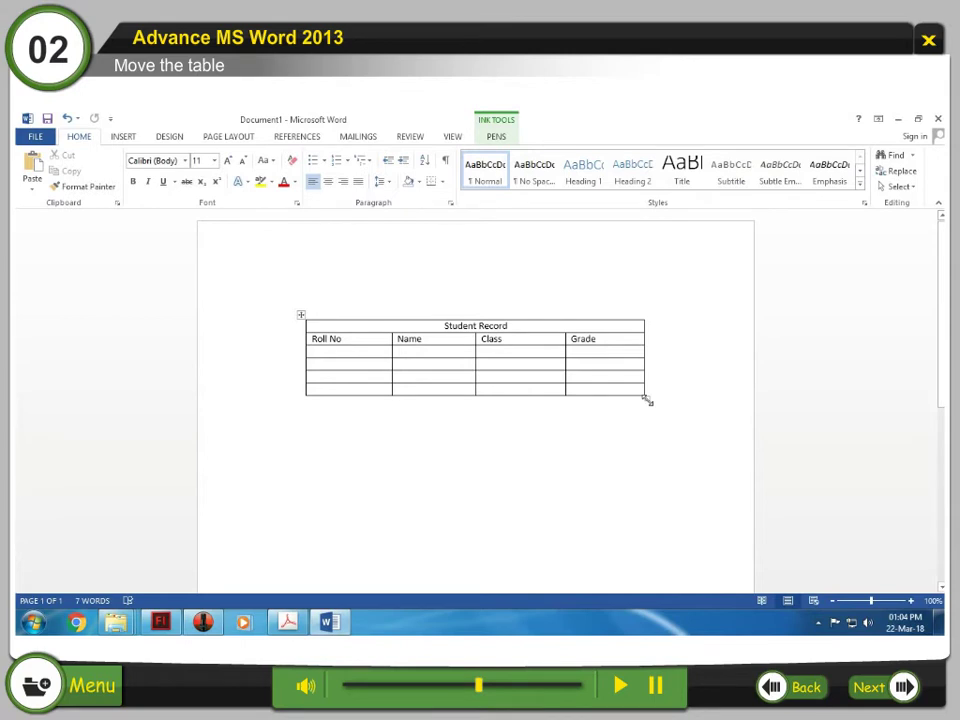
left_click_drag(646, 399, 684, 432)
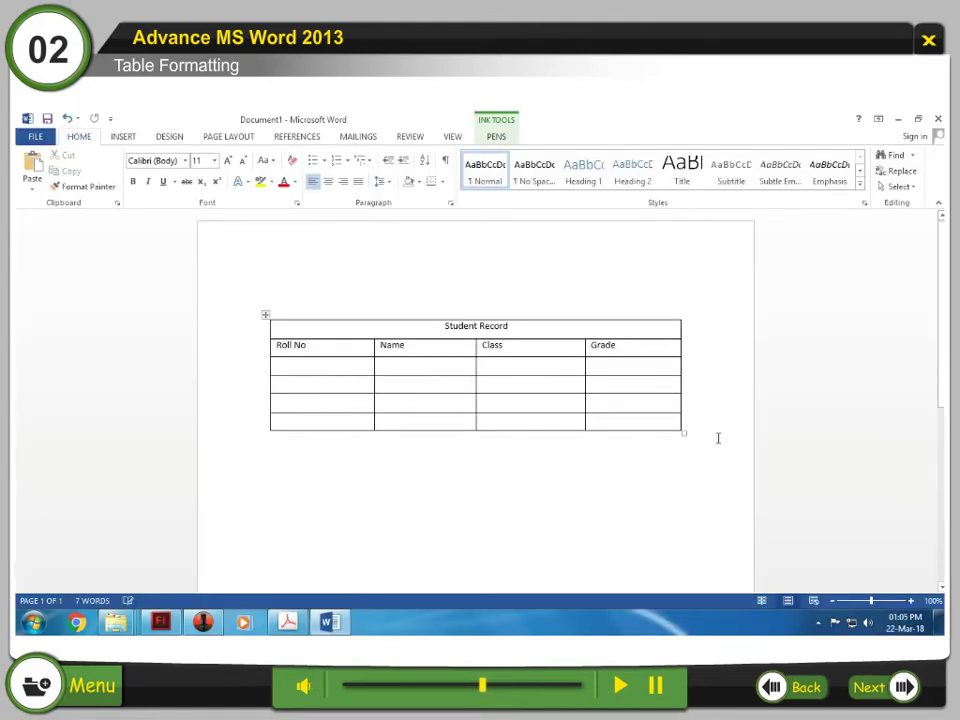
Apply the dark green grid table style with a solid header row and first column to the Student Record table
left_click(313, 372)
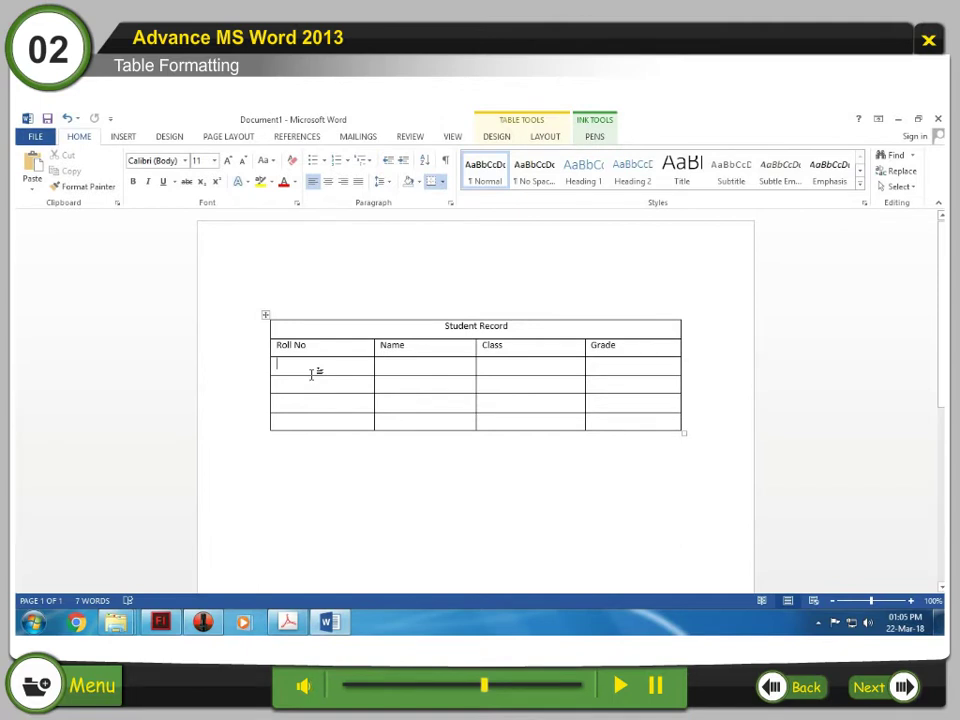
left_click(499, 146)
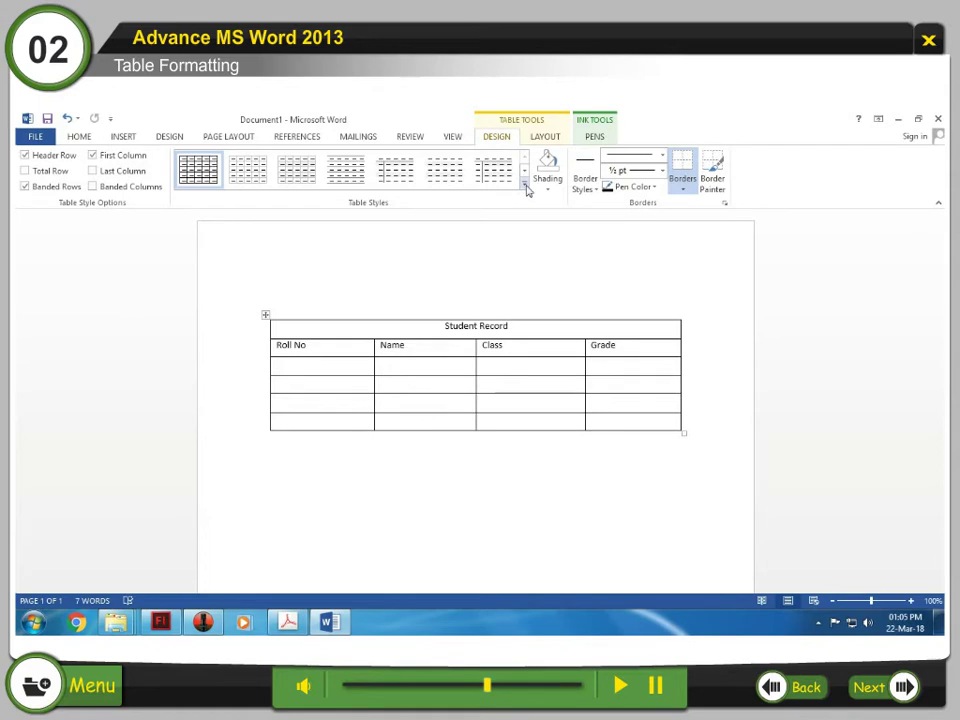
left_click(524, 186)
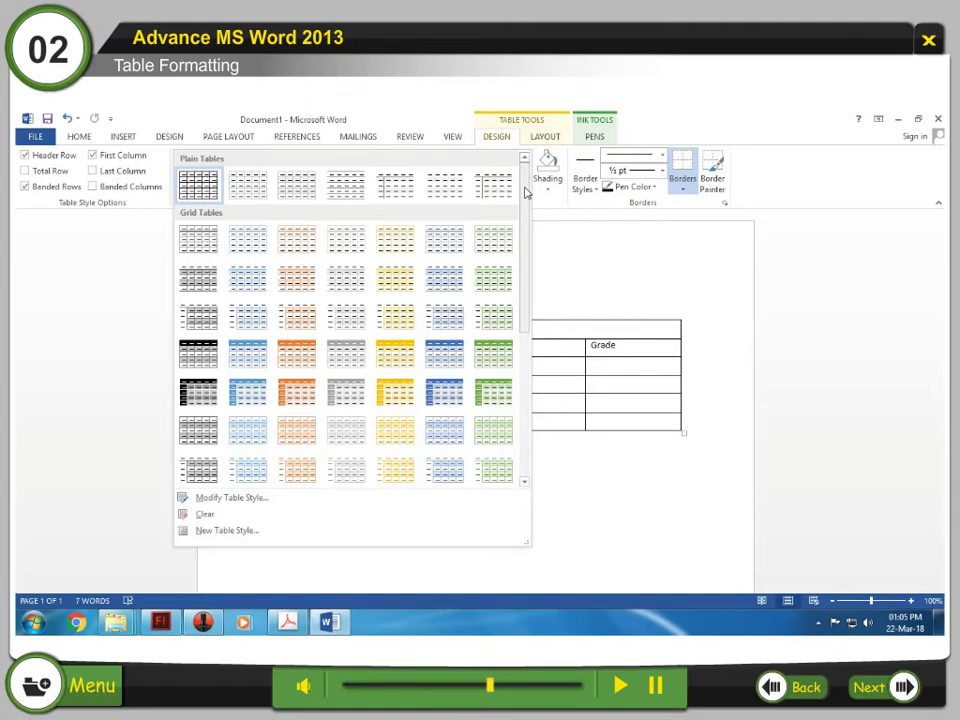
left_click(493, 392)
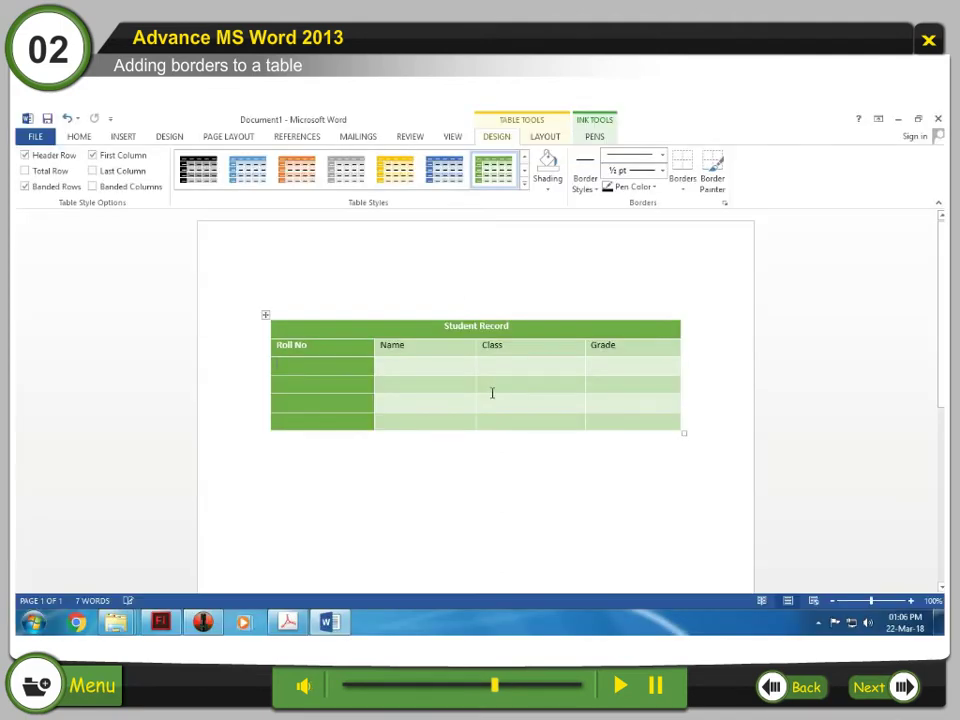
Apply solid orange 3 pt outside borders to the Student Record header row
left_click(615, 325)
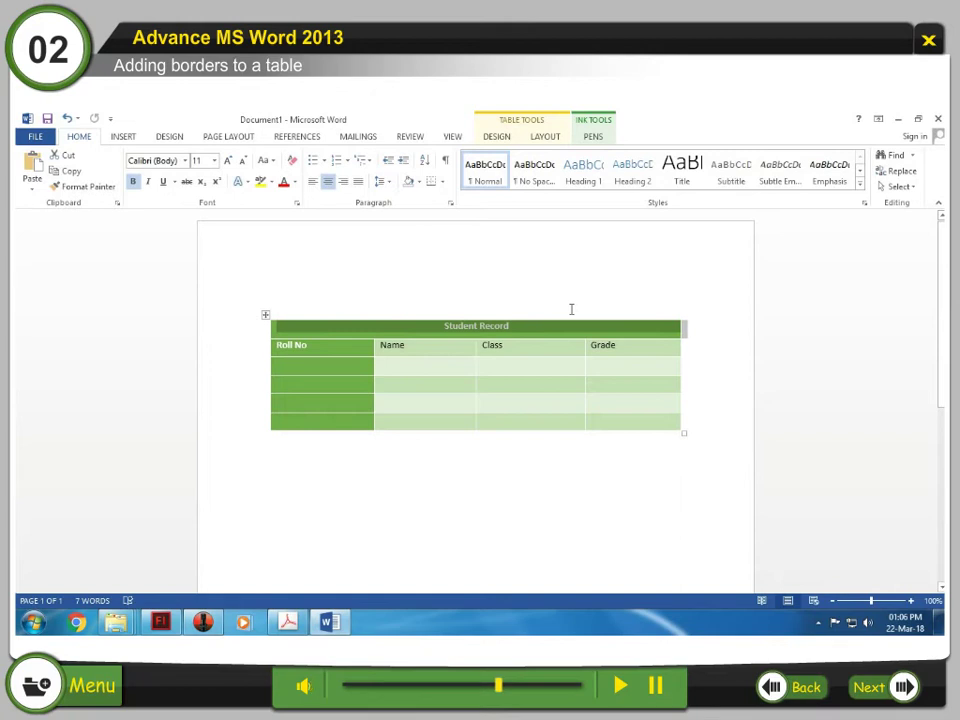
left_click(497, 137)
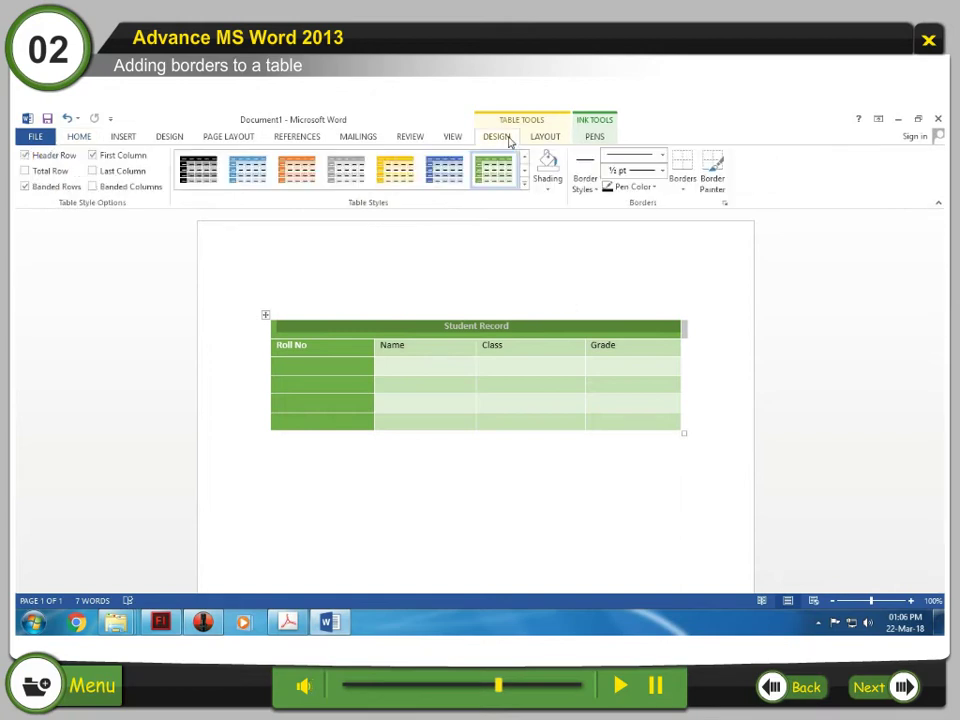
left_click(661, 155)
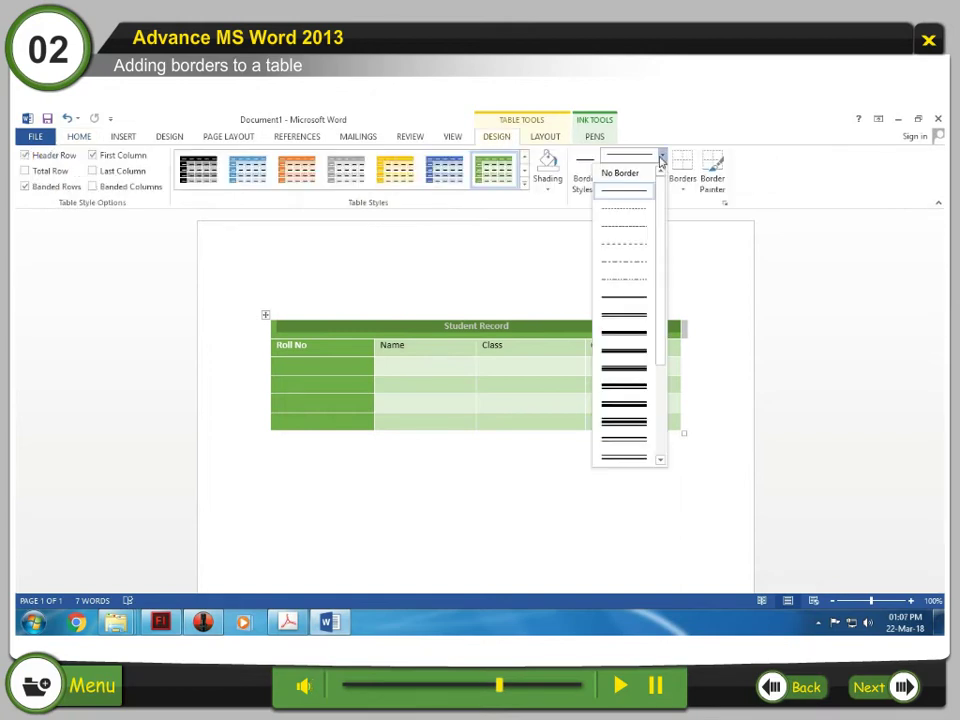
left_click(620, 333)
left_click(633, 187)
left_click(615, 228)
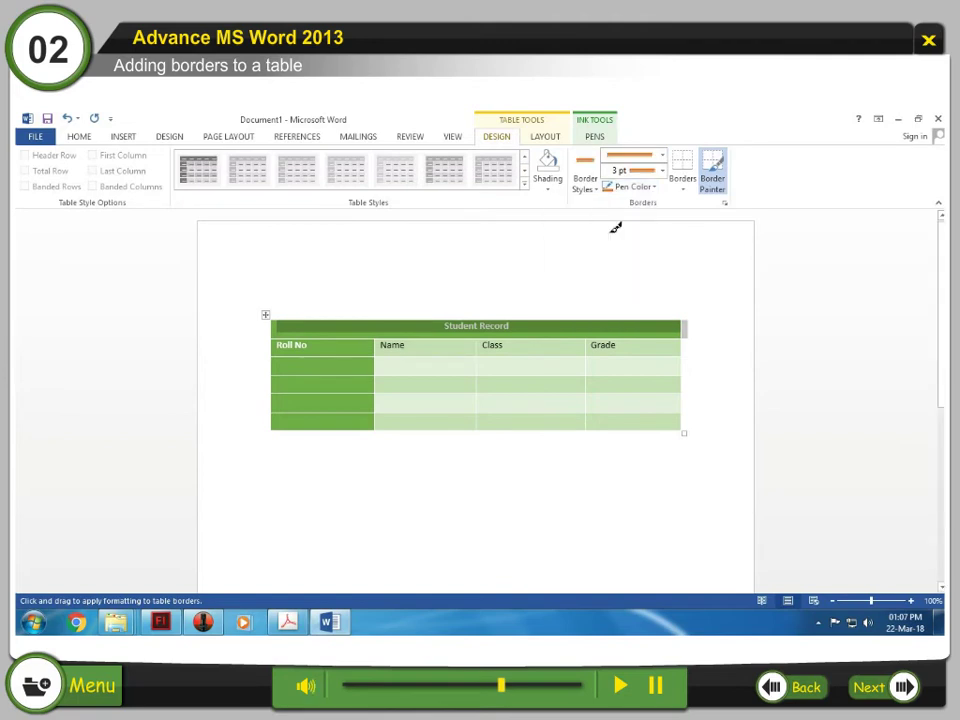
left_click(684, 193)
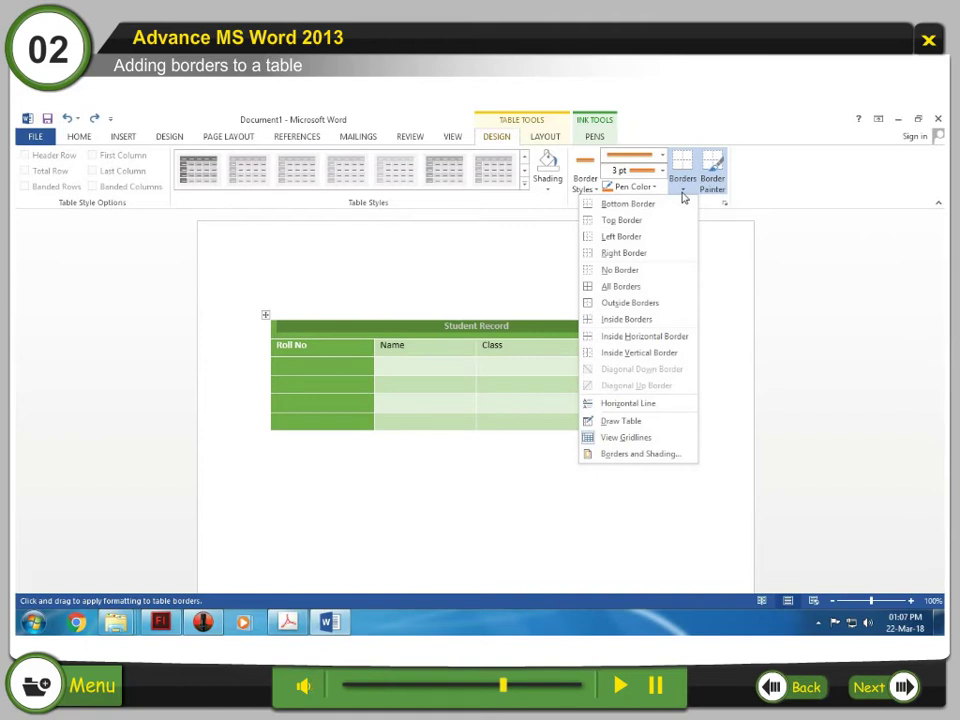
left_click(679, 305)
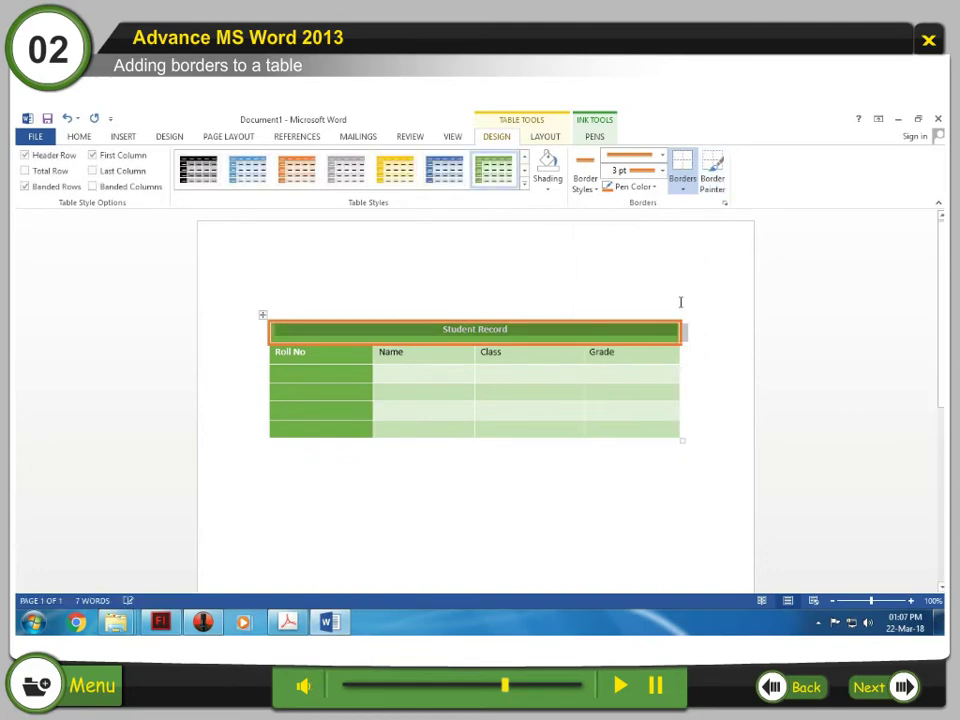
left_click(680, 301)
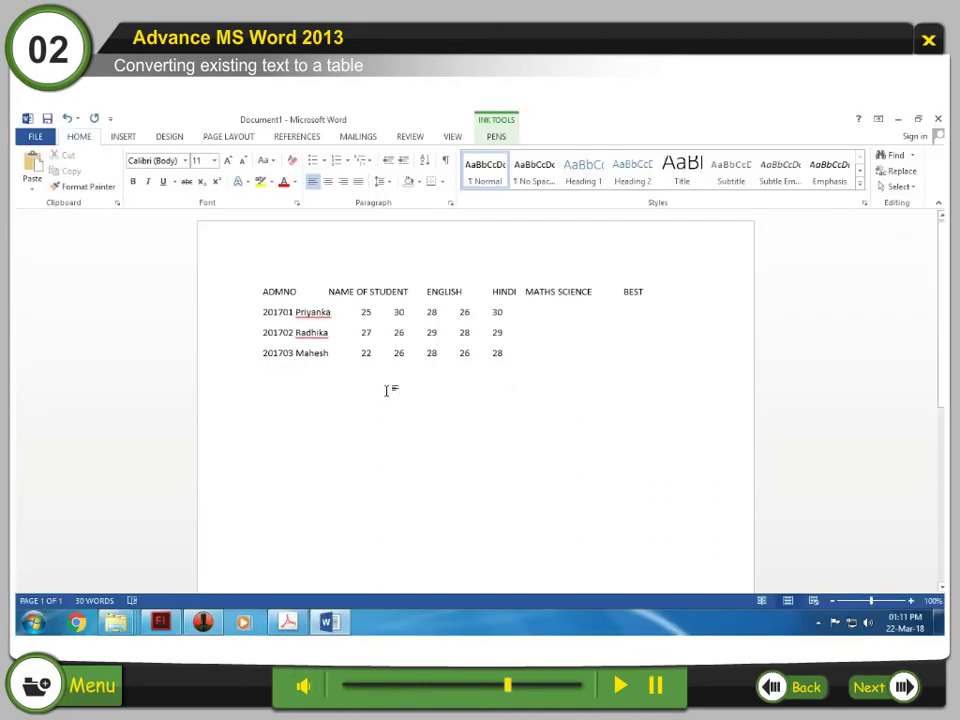
Convert the four lines of student marks text into a 7-column table with fixed auto column width, separating the text at tabs
left_click_drag(262, 292, 664, 375)
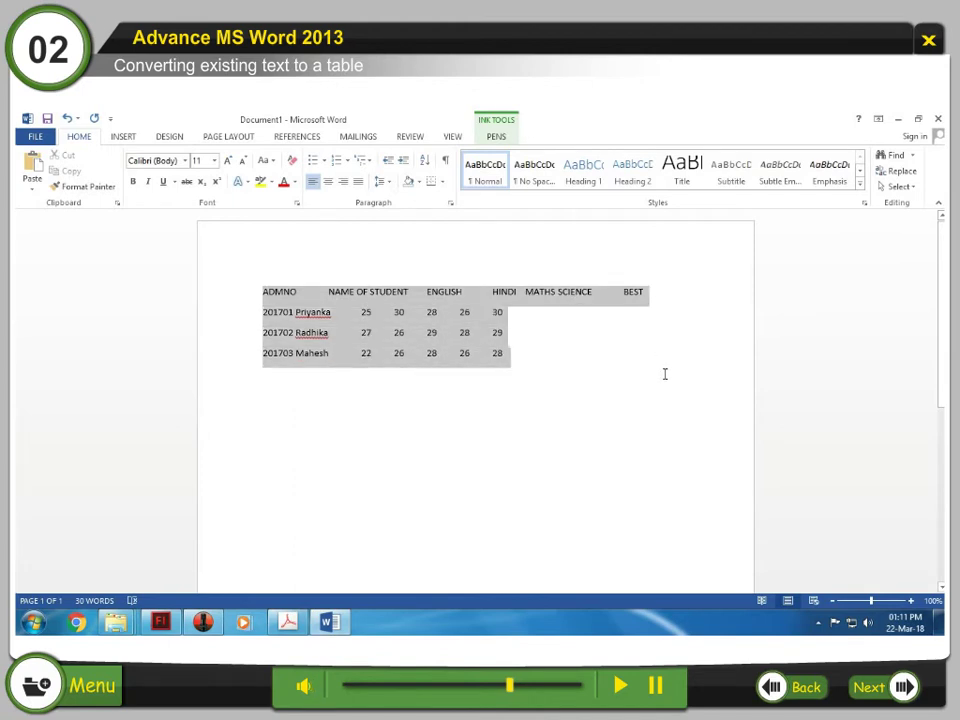
left_click(128, 139)
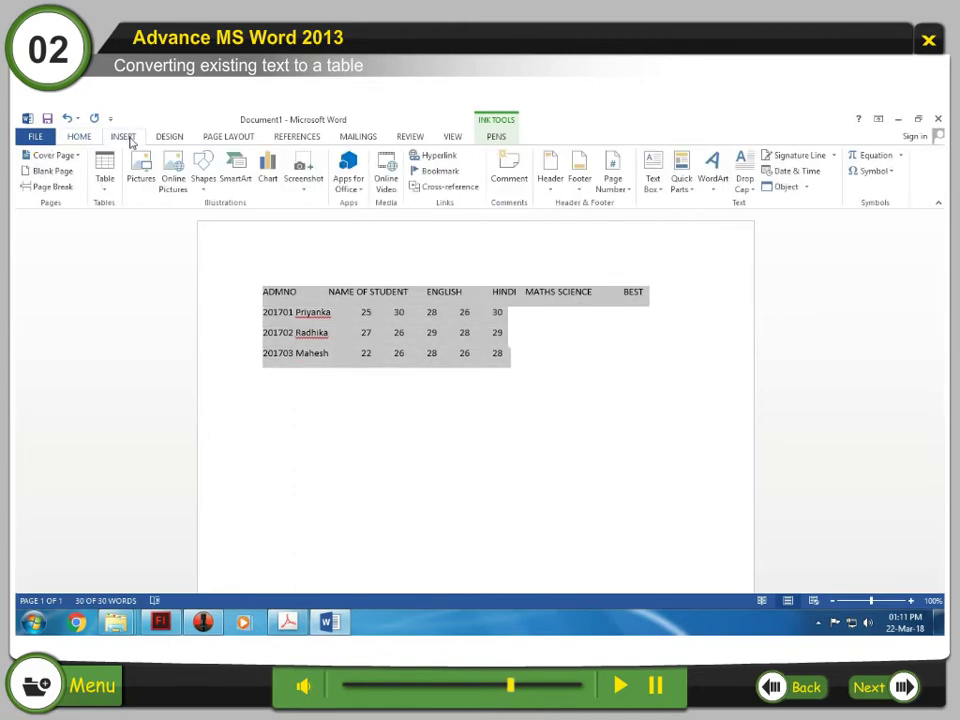
left_click(110, 192)
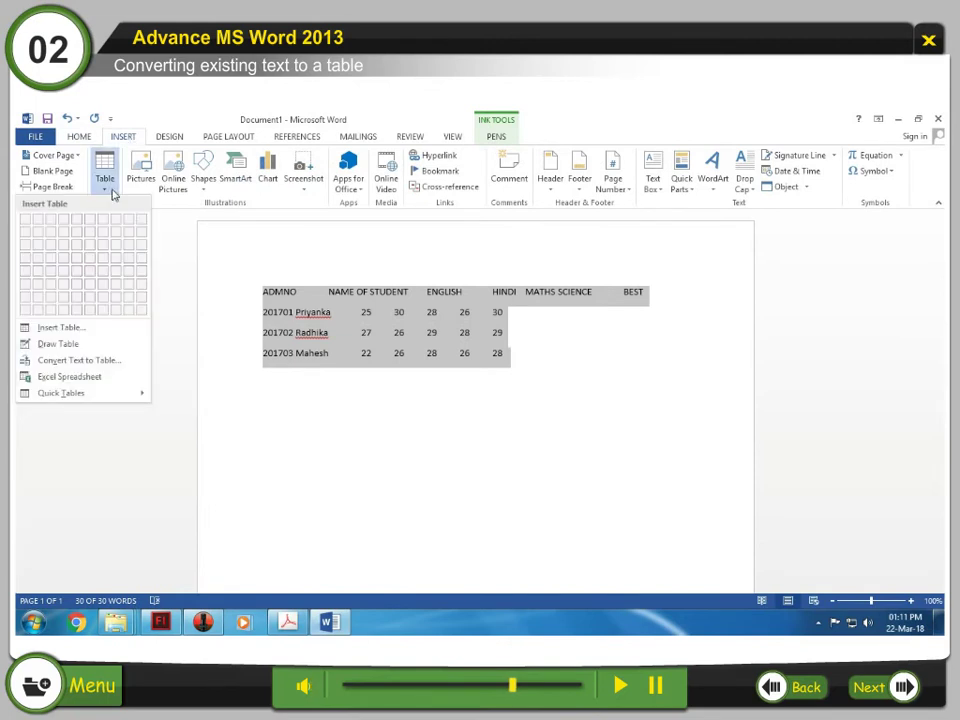
left_click(140, 361)
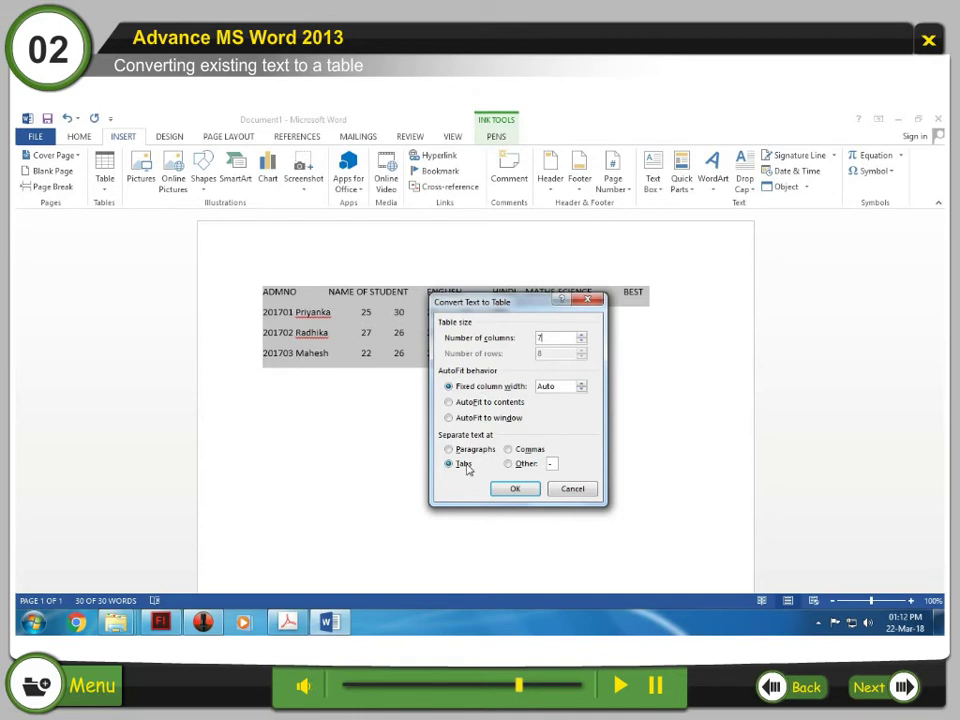
left_click(515, 488)
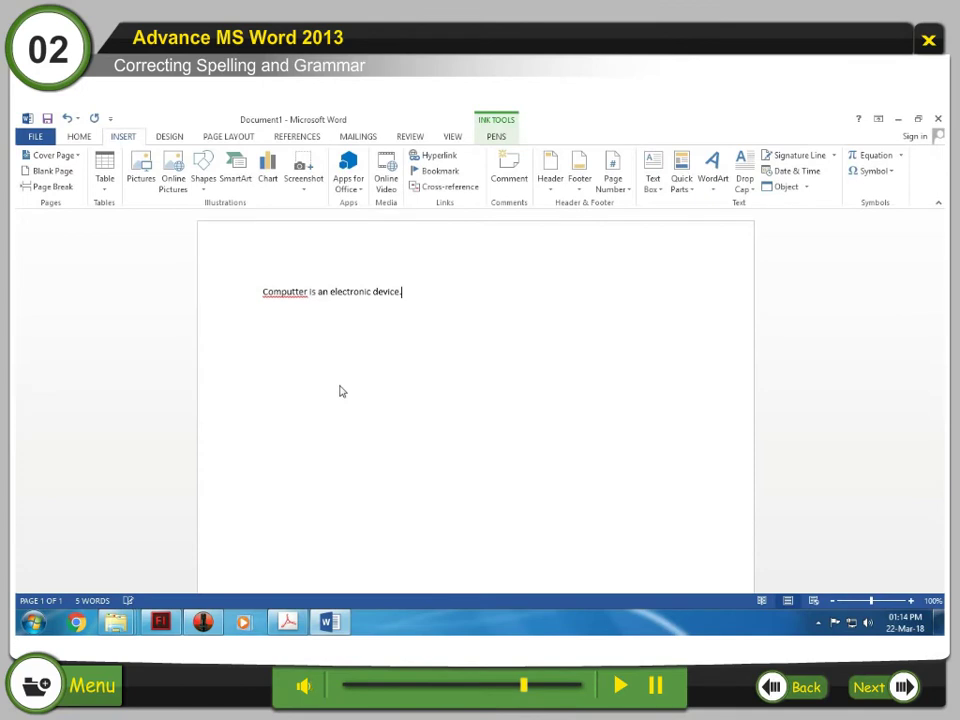
Correct the misspelled word "Computter" to the suggested spelling "Computer"
right_click(283, 299)
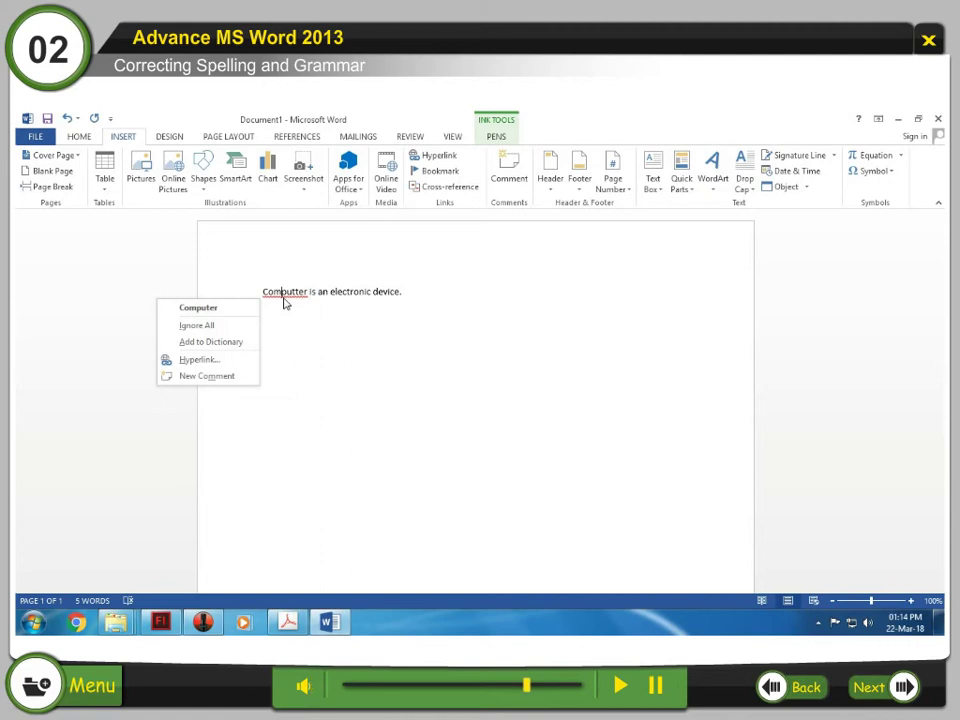
left_click(250, 312)
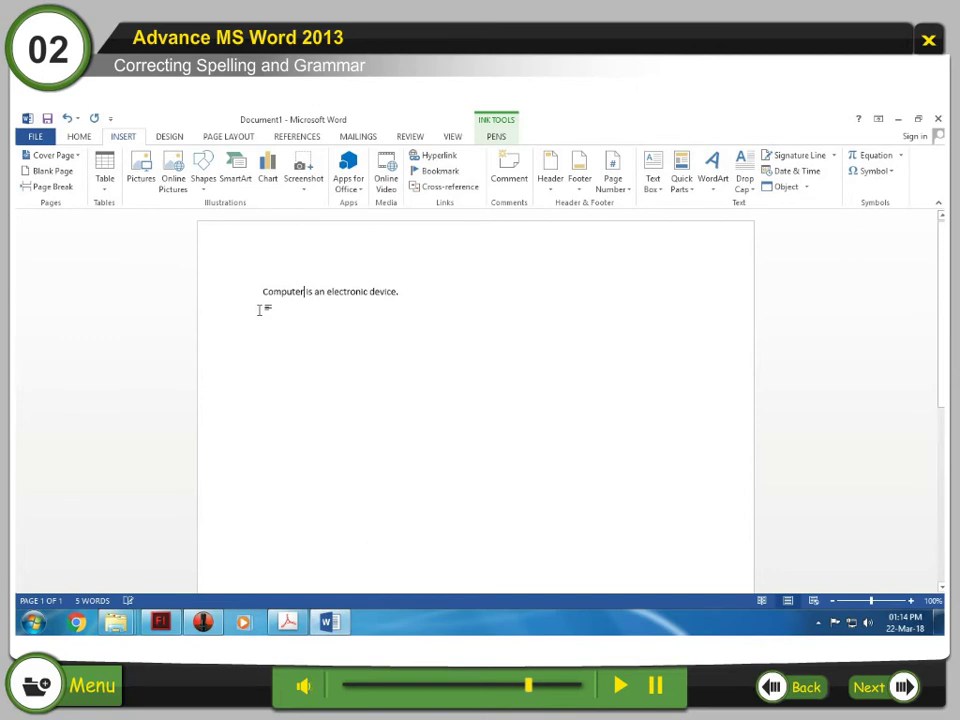
Add a second sentence ending in "is my best friend." with the friend's name as subject, and ignore all spelling flags for that name
key("End")
type("Arush is my best friend.")
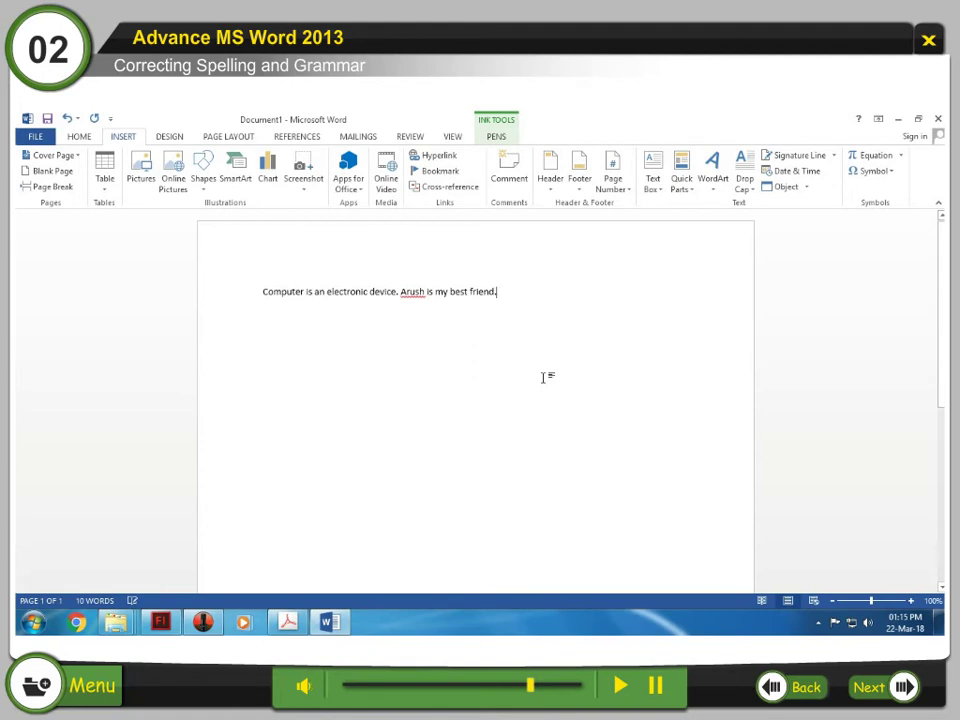
right_click(413, 293)
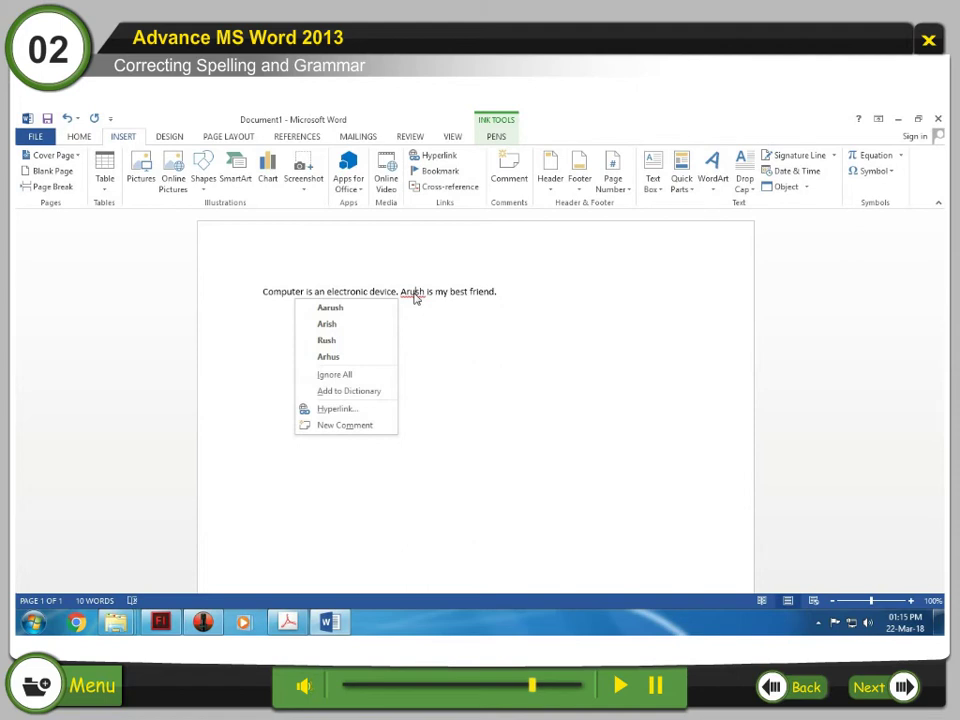
left_click(336, 374)
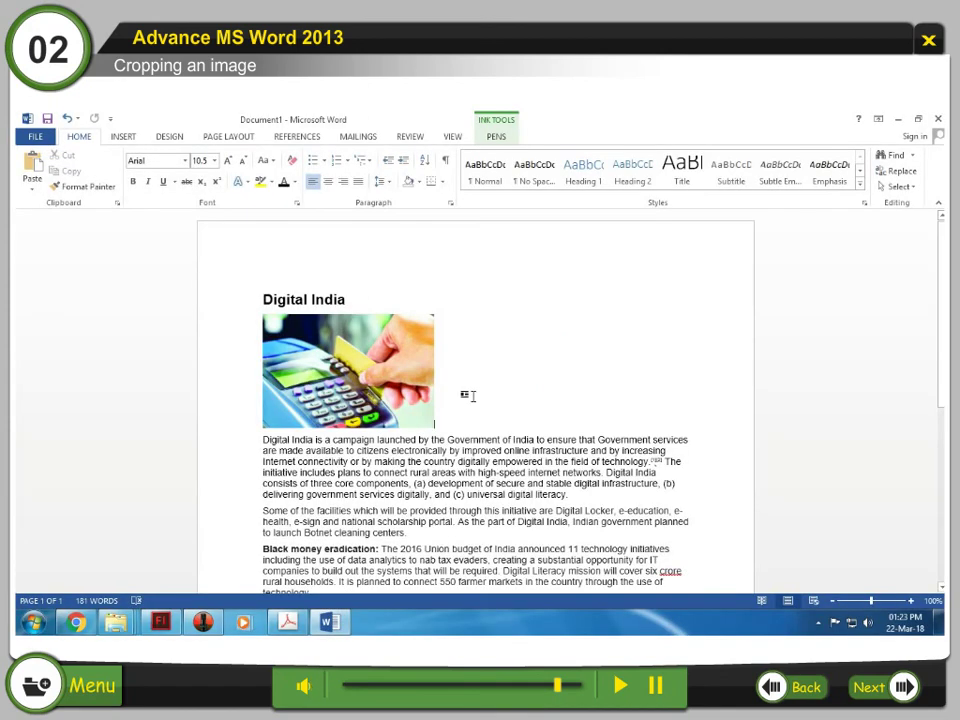
Crop the card-reader picture below the Digital India heading from its right and bottom edges to about 1.59" high and 2.39" wide
left_click(412, 397)
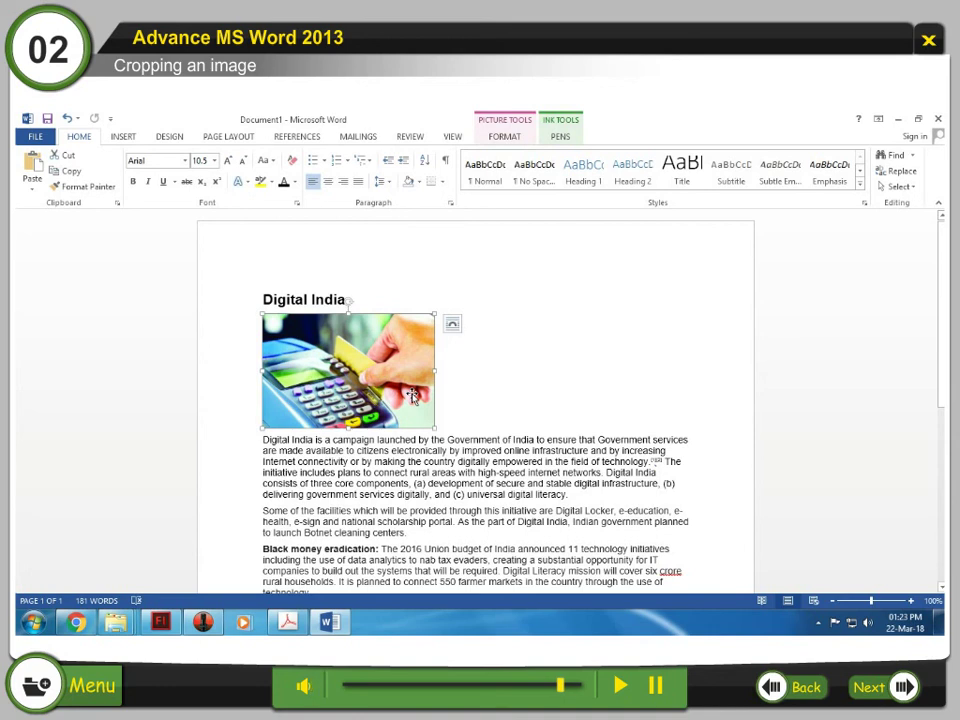
left_click(505, 136)
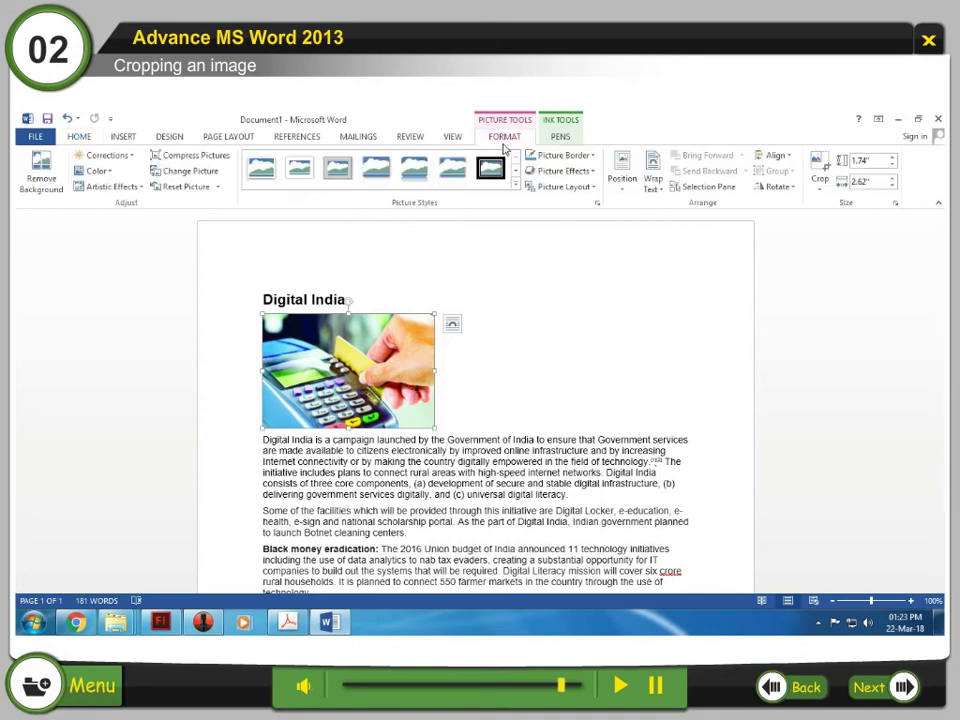
left_click(816, 170)
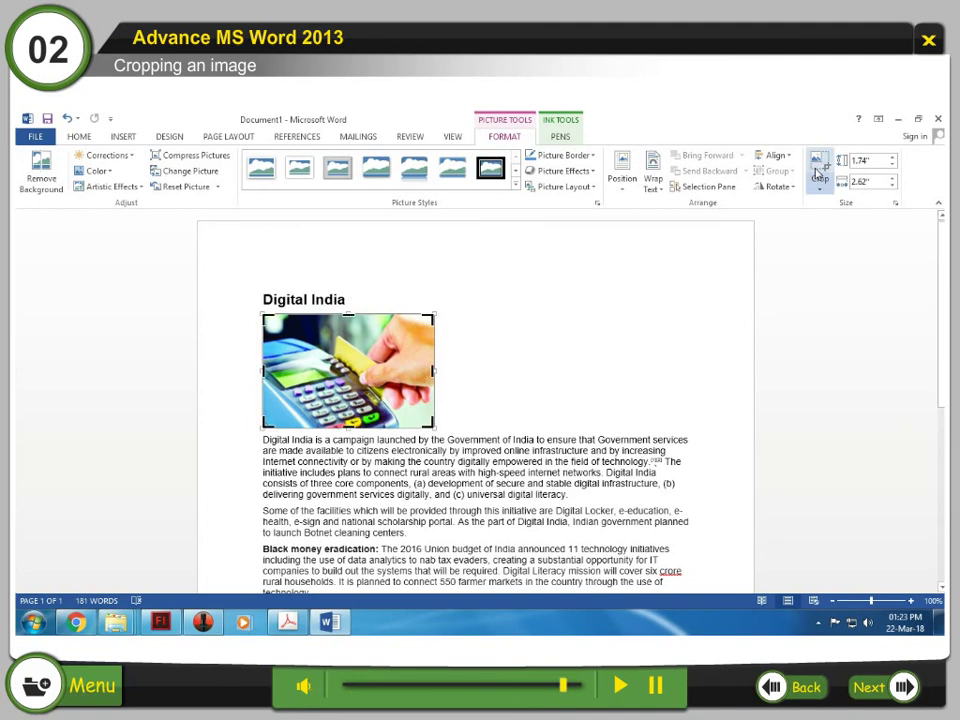
left_click(818, 172)
left_click_drag(433, 370, 418, 370)
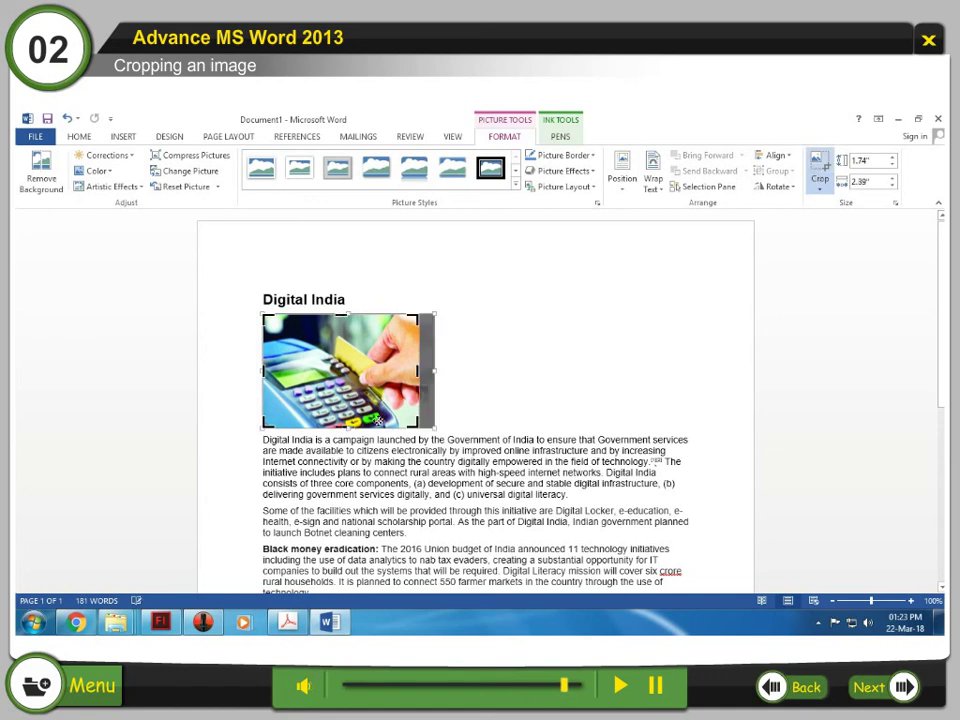
left_click_drag(379, 421, 379, 412)
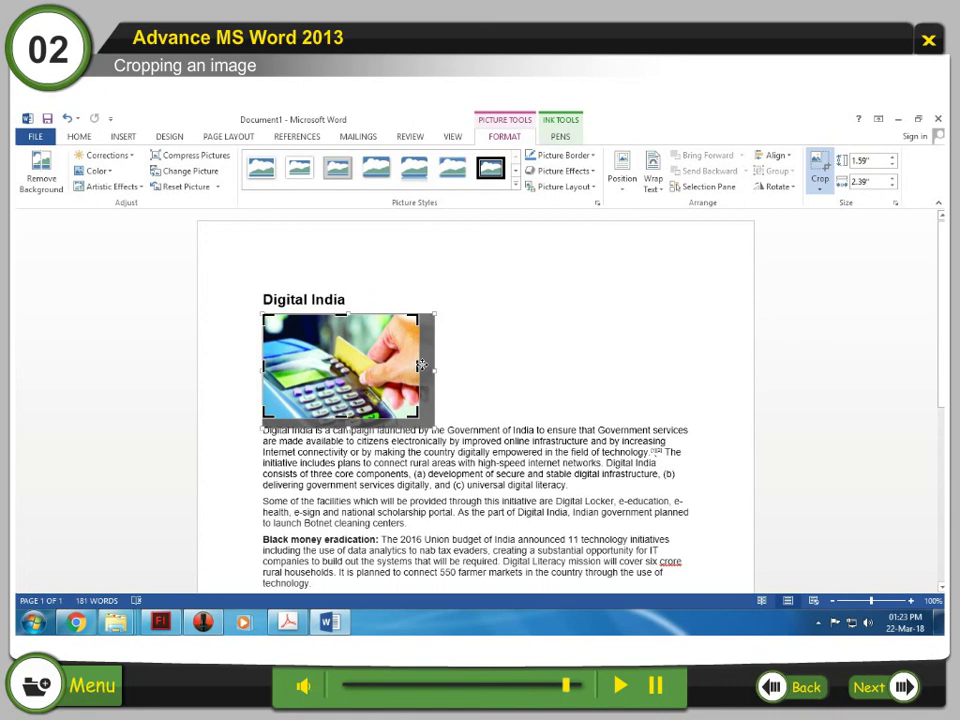
left_click(491, 375)
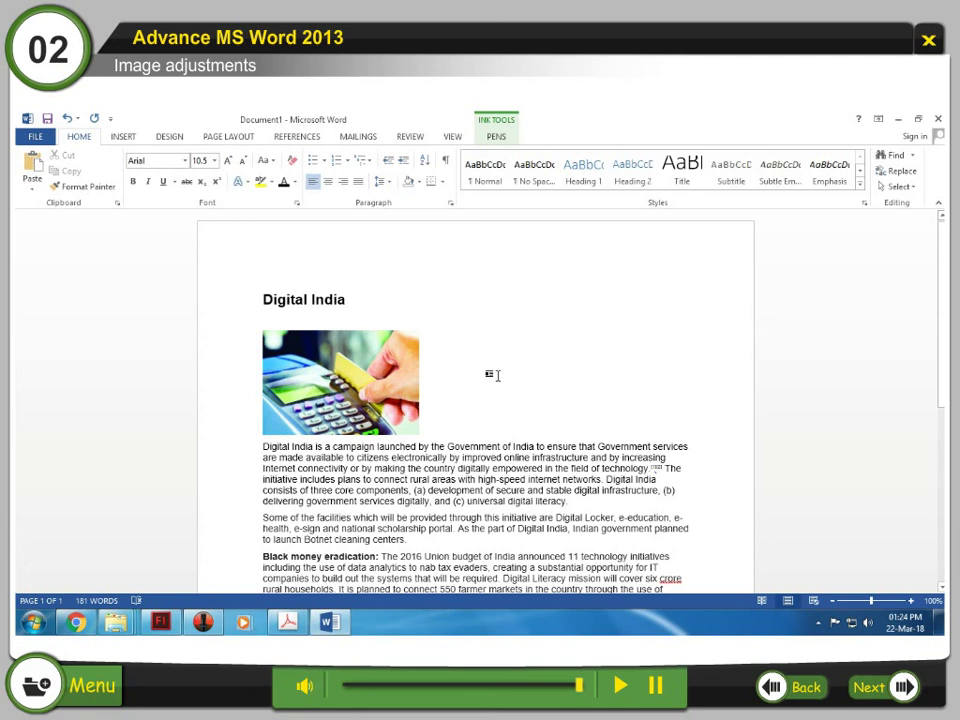
Select the cropped card-reader picture and show its picture formatting options
left_click(342, 397)
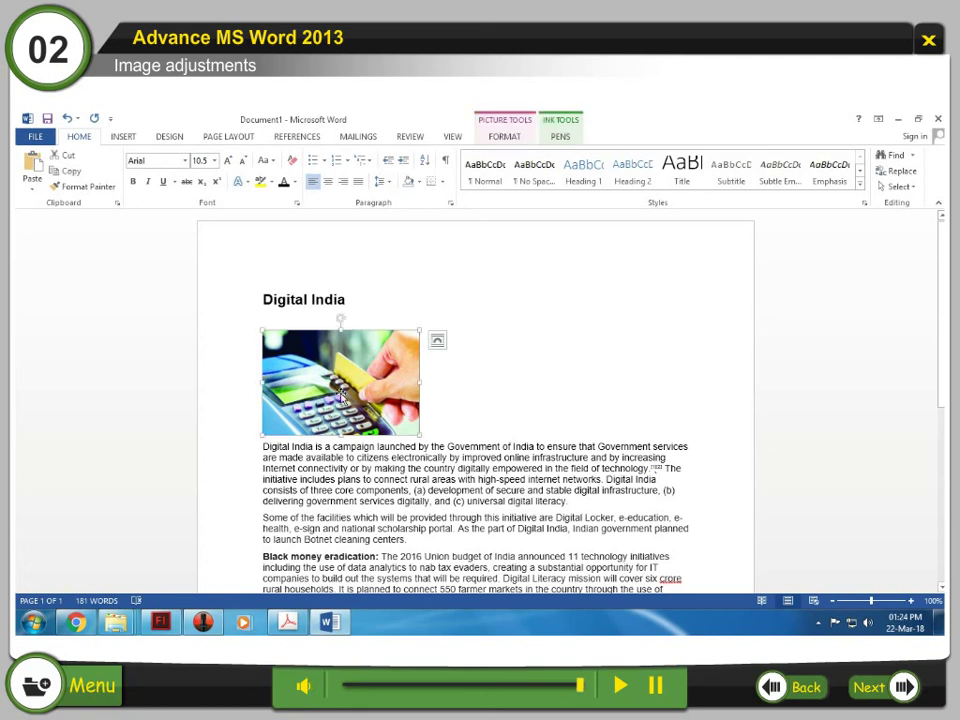
left_click(505, 137)
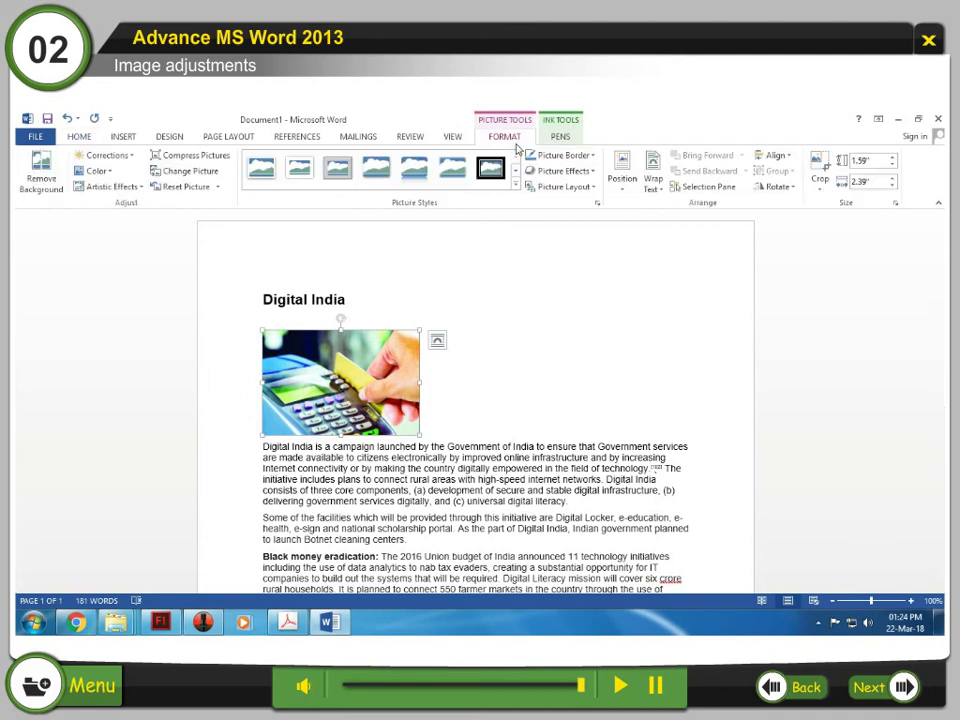